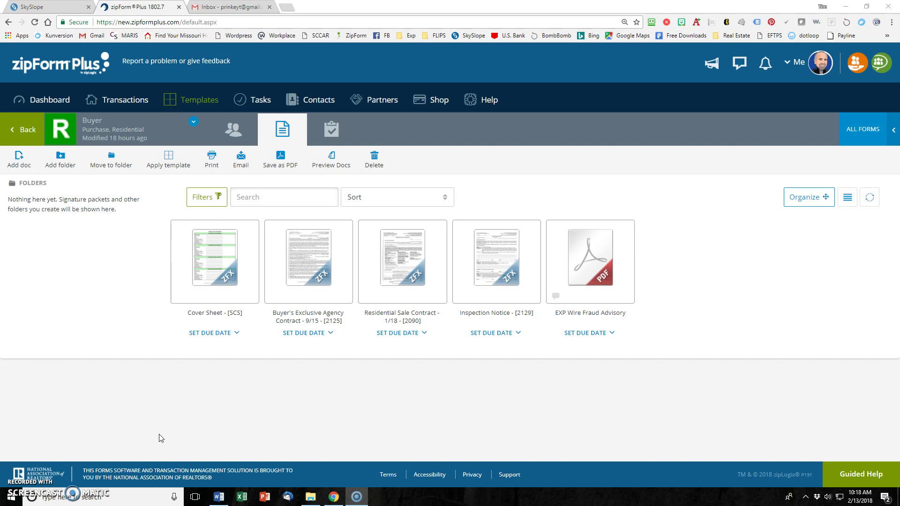
Leave the Buyer template's forms and go to the Transactions list of five existing transactions.
click(132, 97)
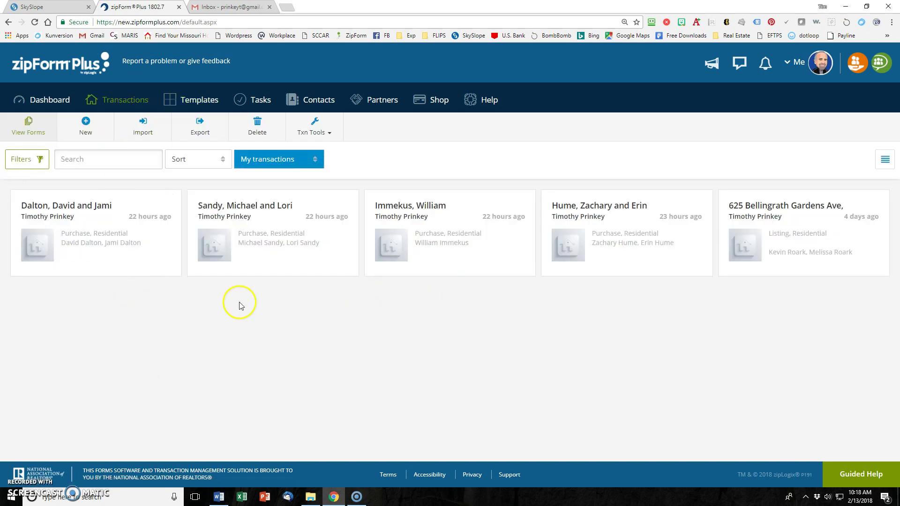
Start a new Purchase or Offer transaction from the New Transaction dialog.
click(85, 128)
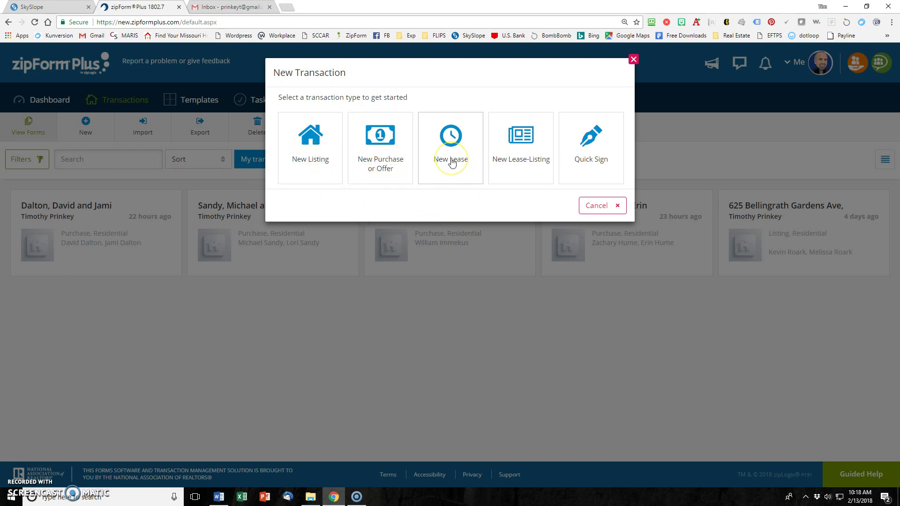
click(519, 171)
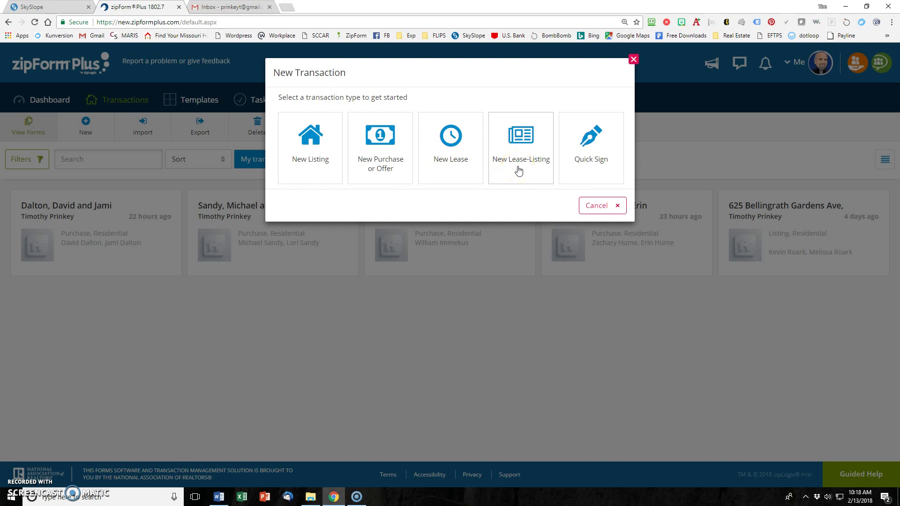
click(307, 145)
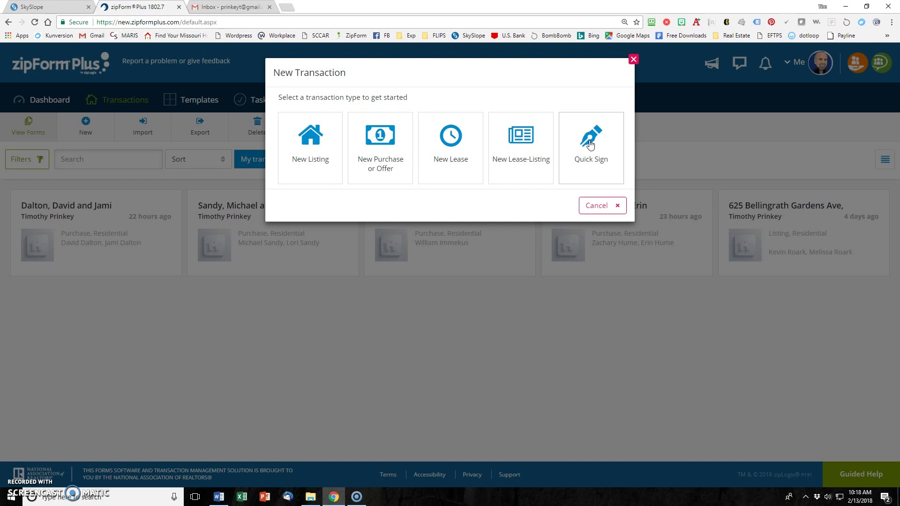
click(376, 140)
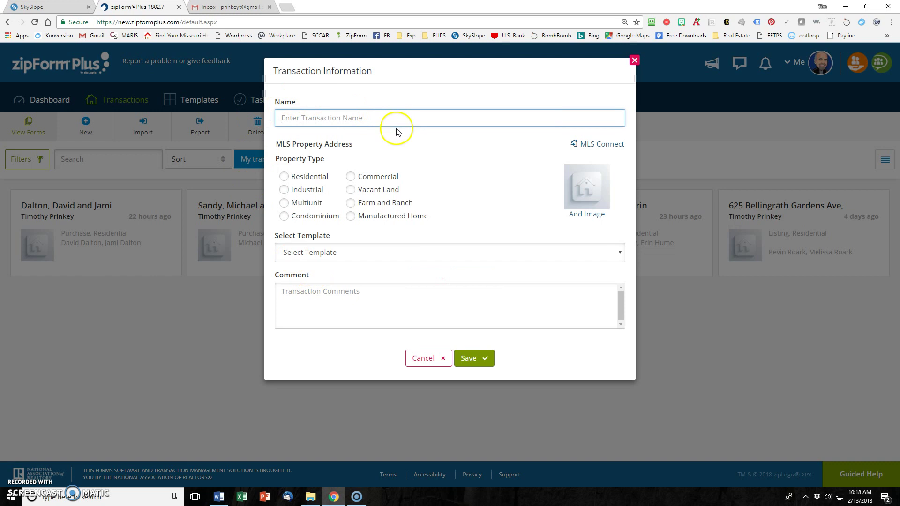
Set the property type to Residential and name the transaction after the two buyers.
click(285, 176)
click(325, 119)
text(bO)
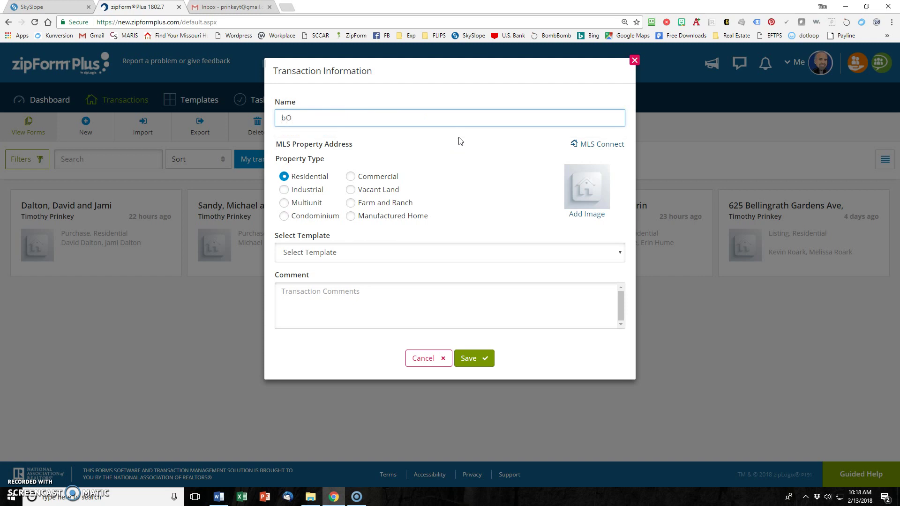
key(BackSpace)
key(BackSpace)
text(Bell, Bob and Bonnie)
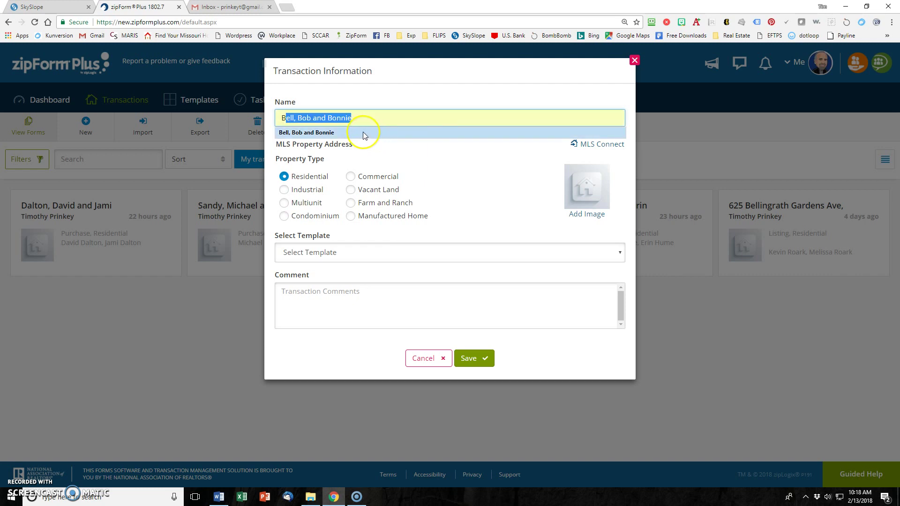
click(373, 132)
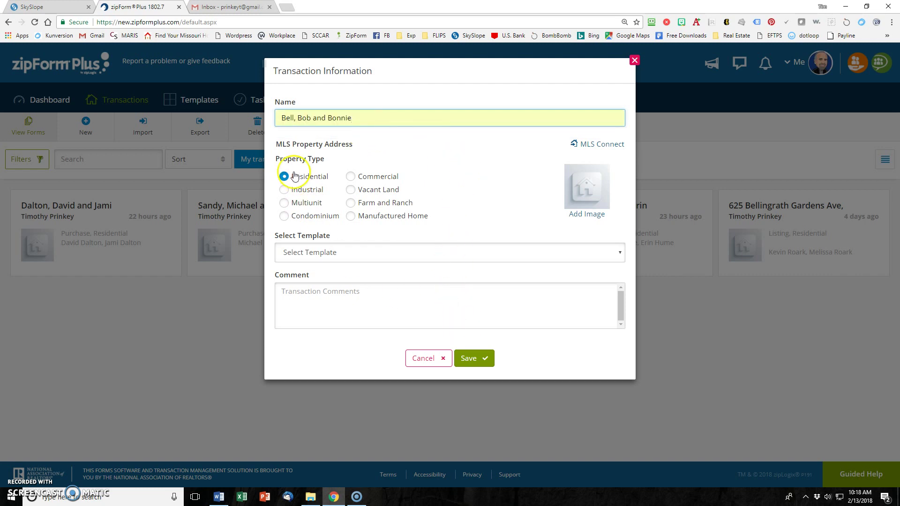
Apply the Agent - Buyer template and save the new transaction.
click(338, 256)
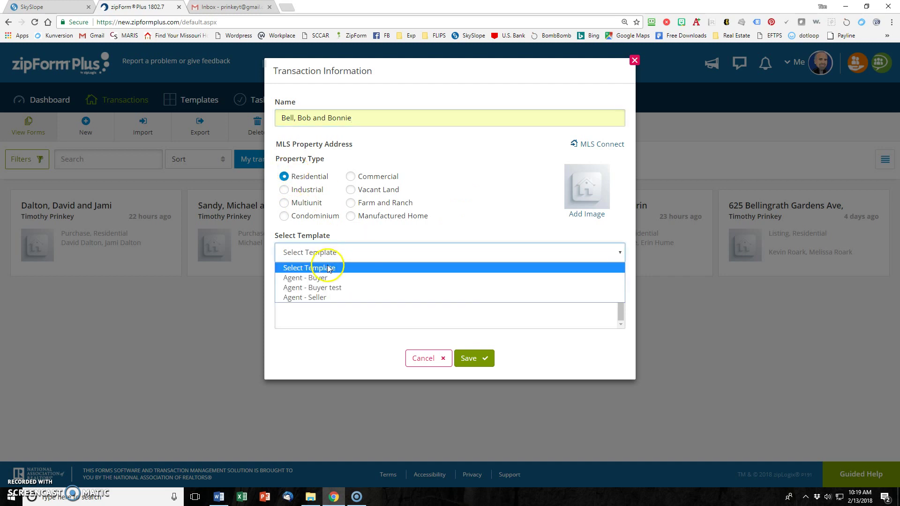
click(318, 279)
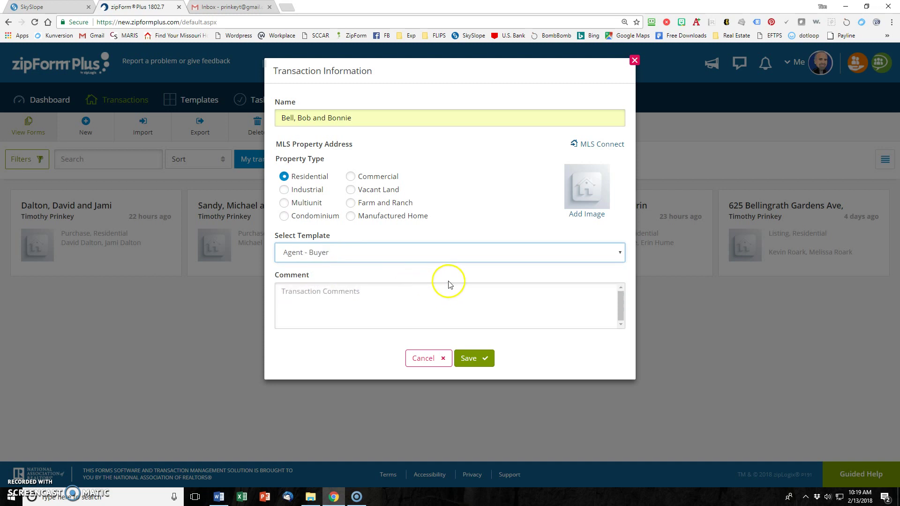
click(475, 360)
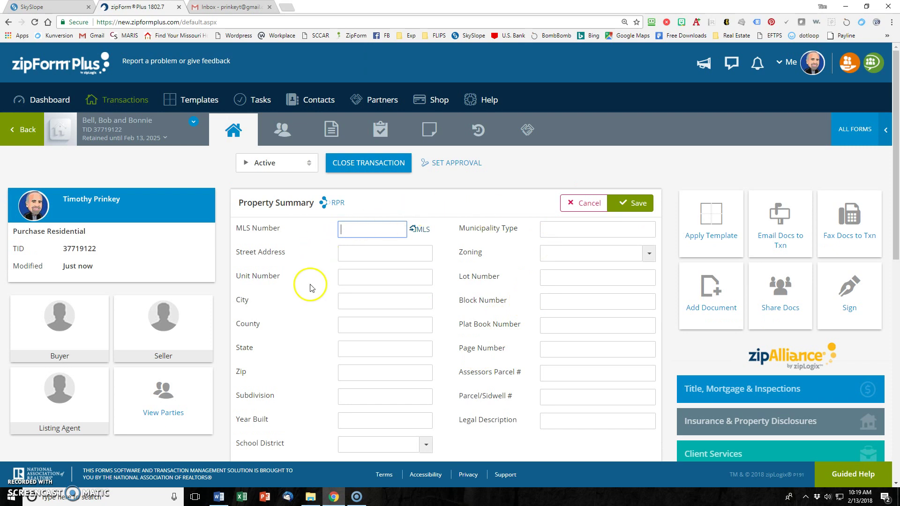
Show the transaction's Documents page with its five template forms, including the Residential Sale Contract.
scroll(489, 333, down, 1)
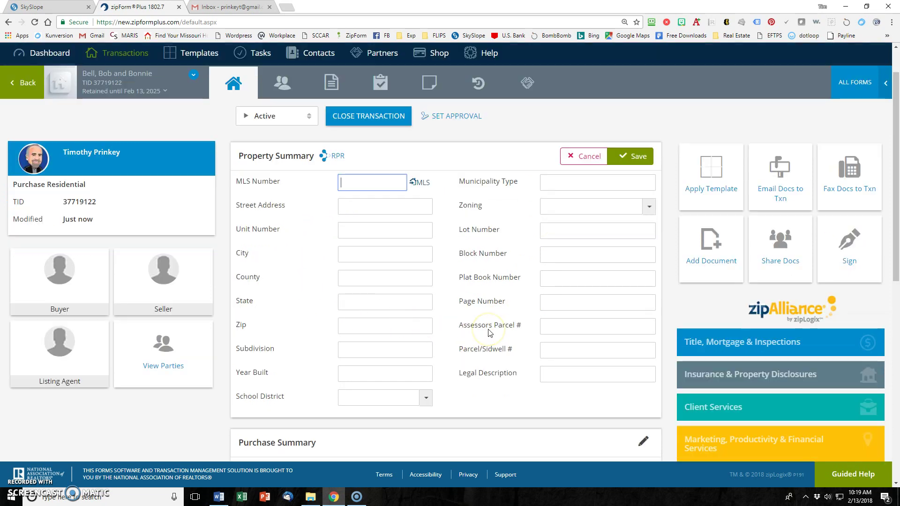
scroll(490, 332, up, 1)
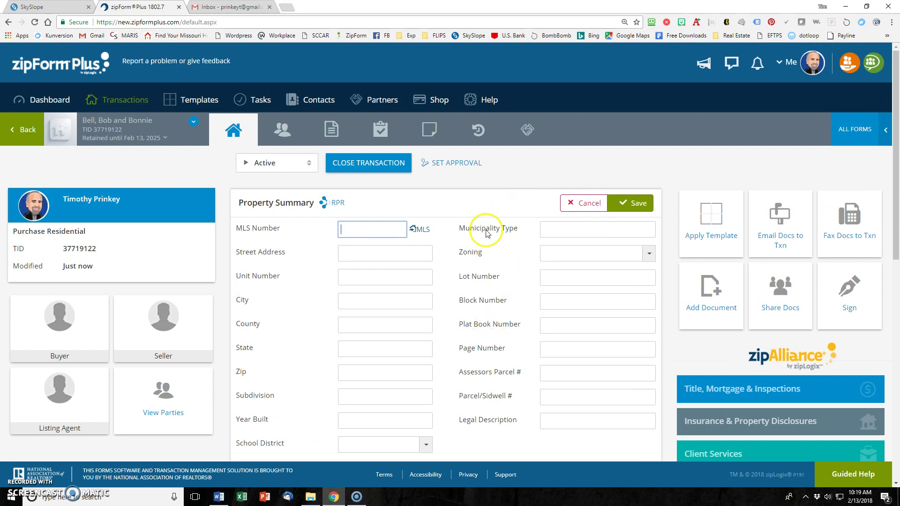
click(330, 129)
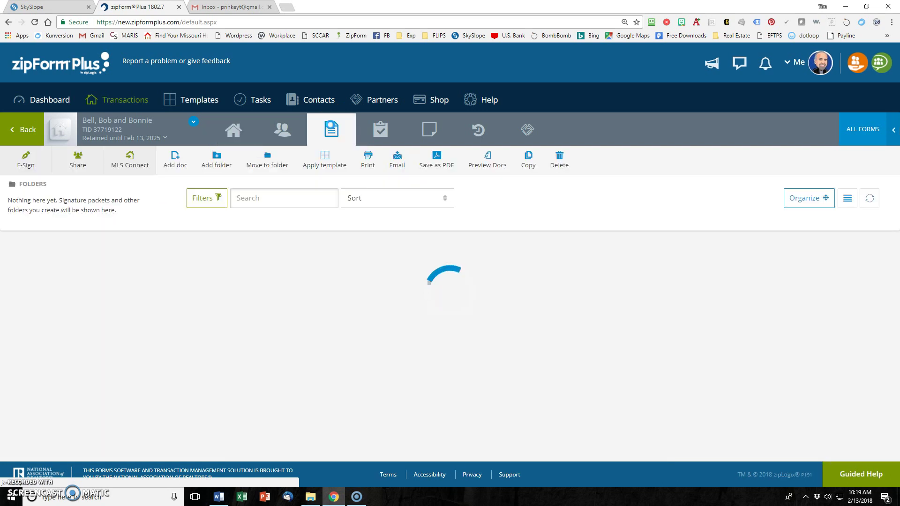
drag(237, 241, 680, 258)
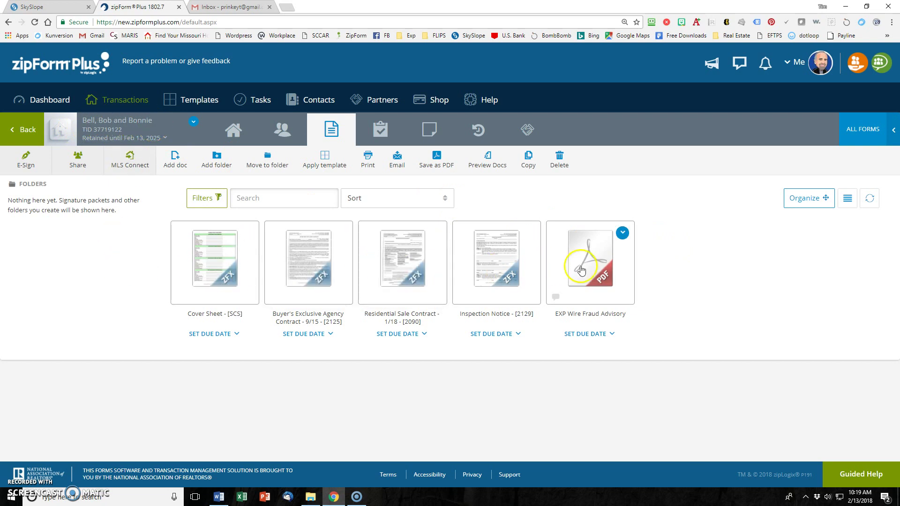
Open the Transaction Cover Sheet and scroll through its prefilled selling broker details.
click(229, 258)
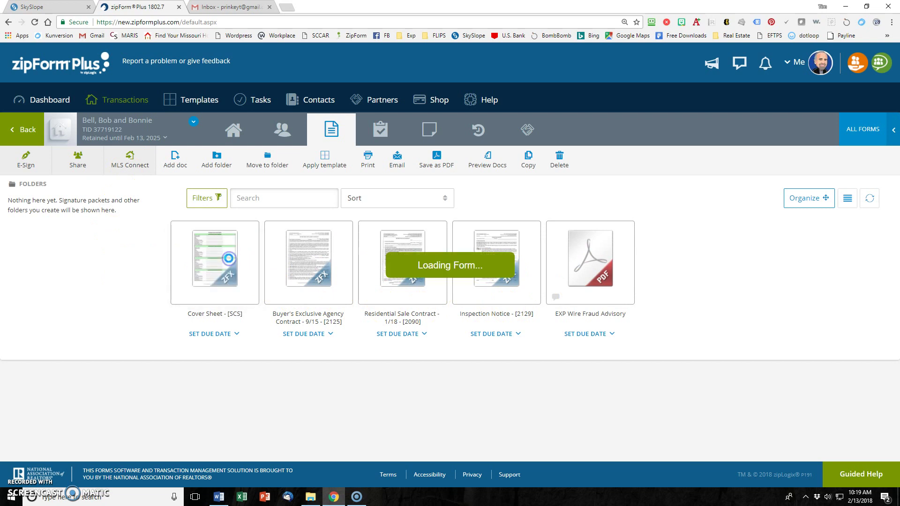
scroll(580, 259, up, 4)
scroll(580, 258, up, 15)
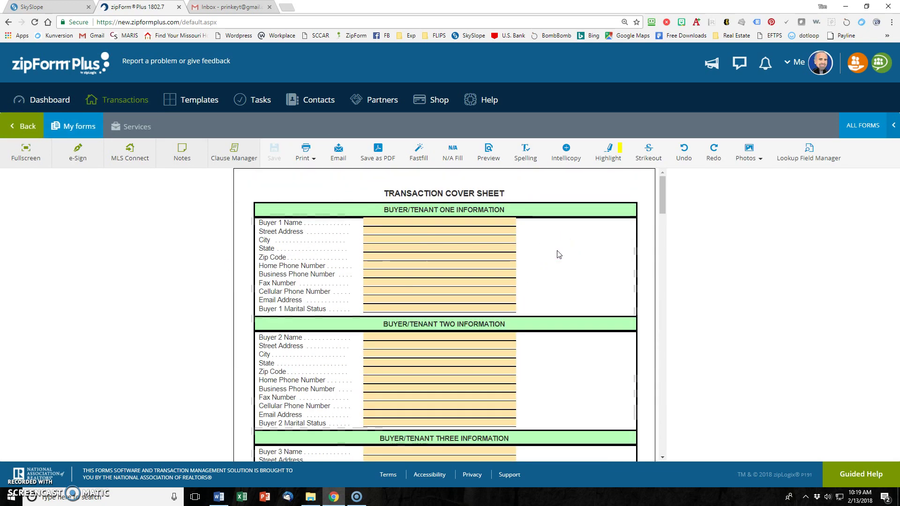
scroll(559, 255, down, 12)
scroll(558, 255, down, 3)
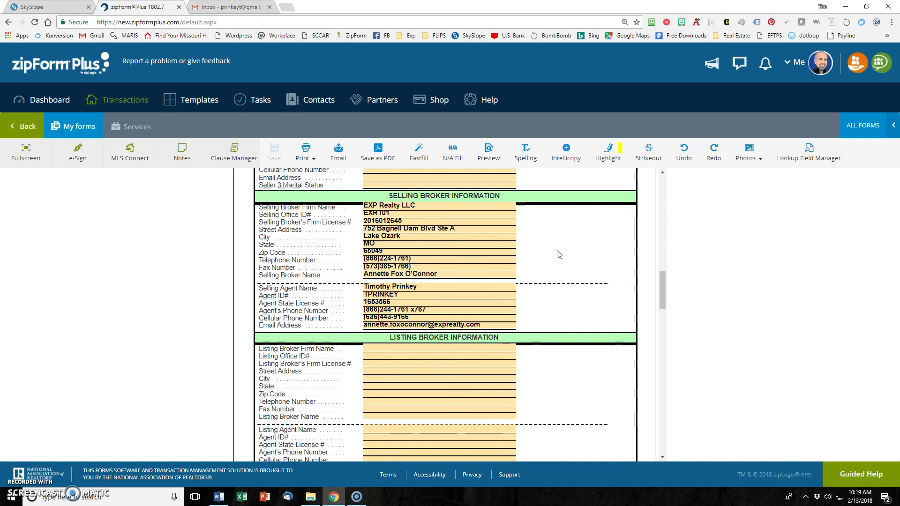
scroll(559, 255, up, 1)
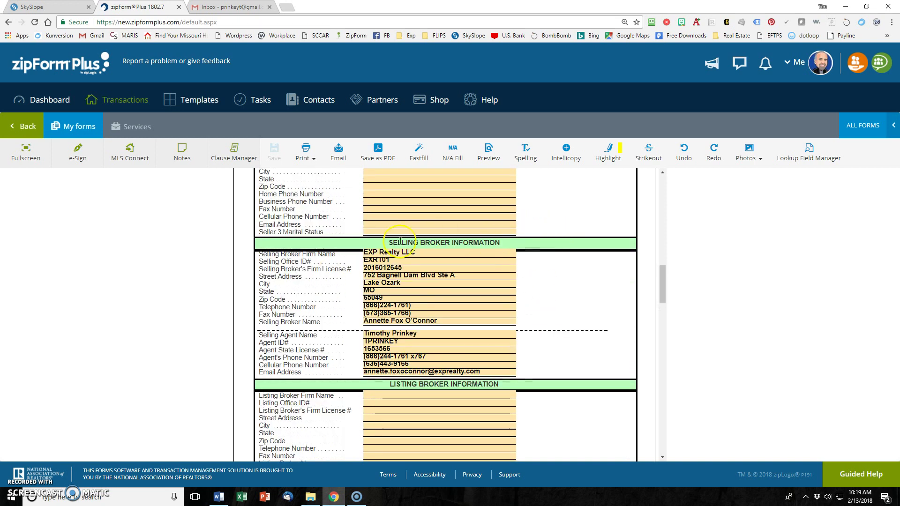
scroll(534, 334, up, 15)
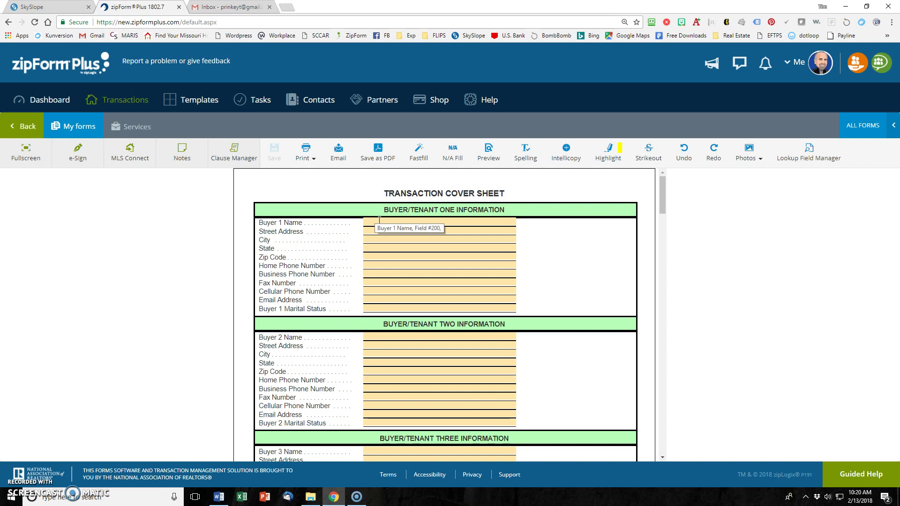
Fill in Buyer 1's name and verified street address from the saved suggestions.
click(379, 221)
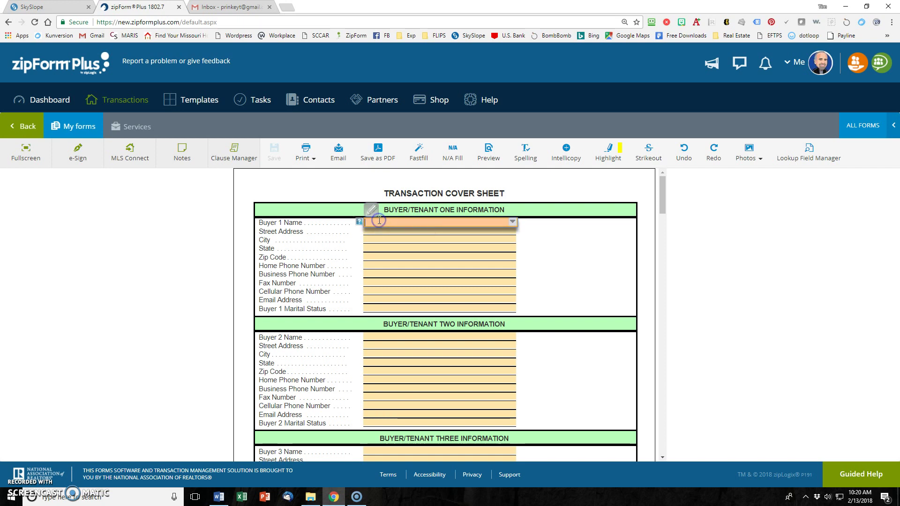
text(B)
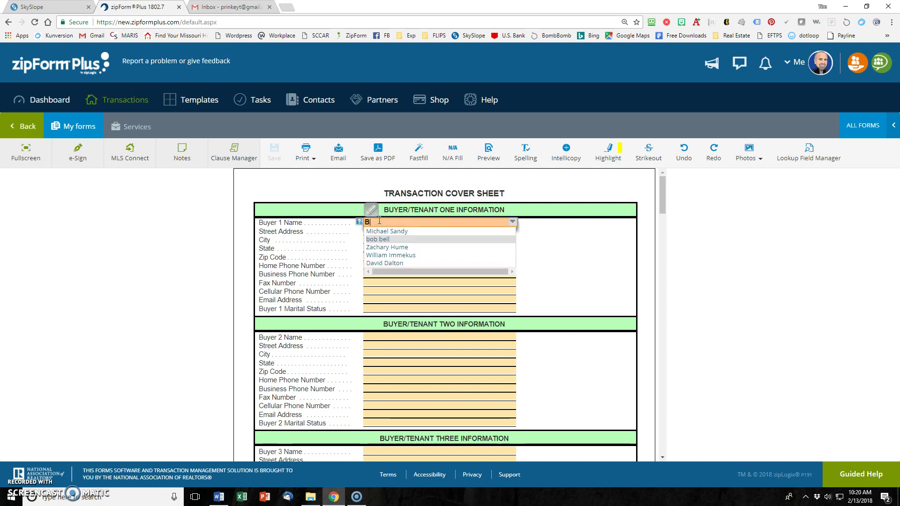
click(380, 238)
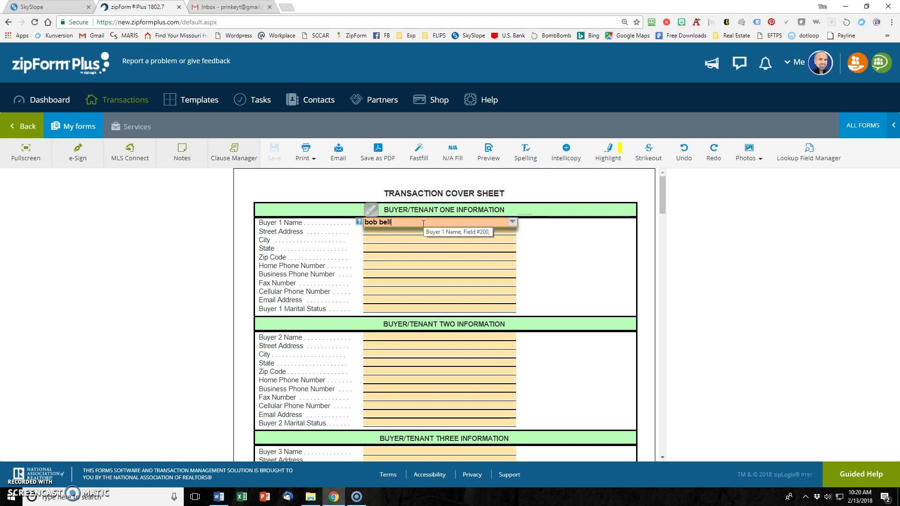
click(406, 231)
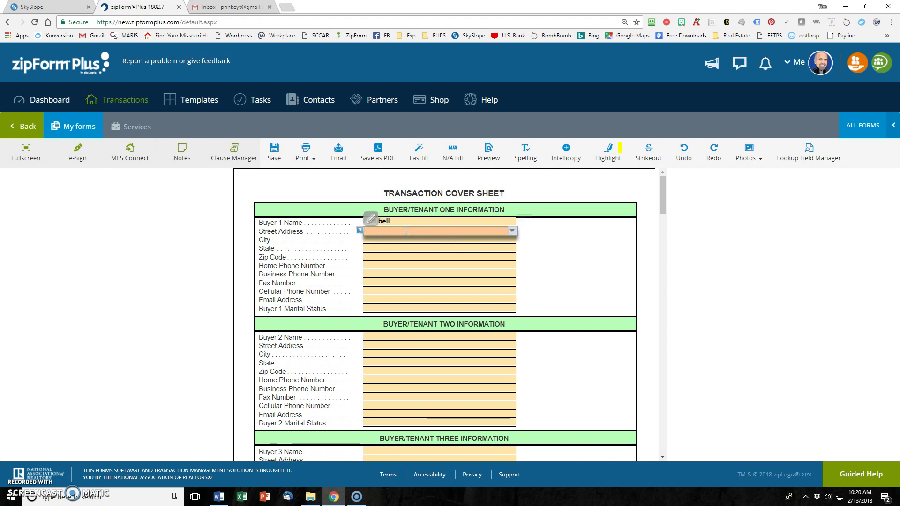
text(1)
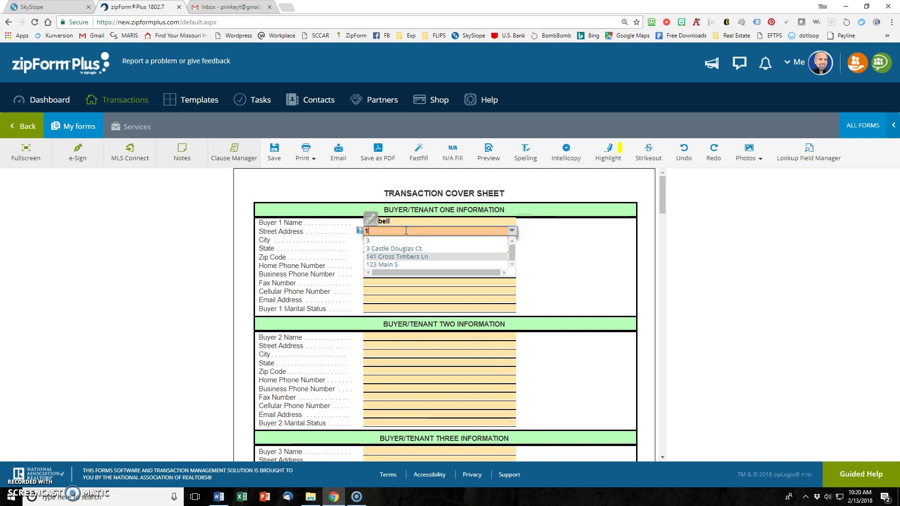
text( MiD)
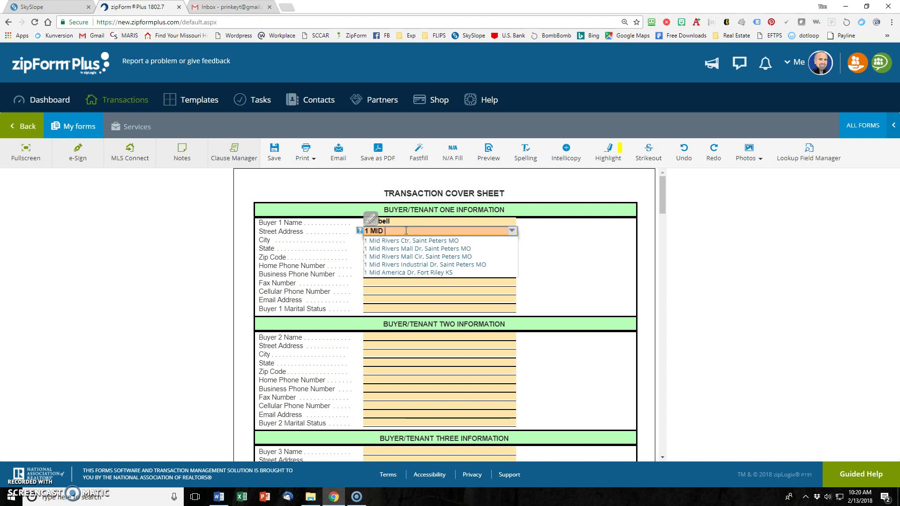
click(418, 249)
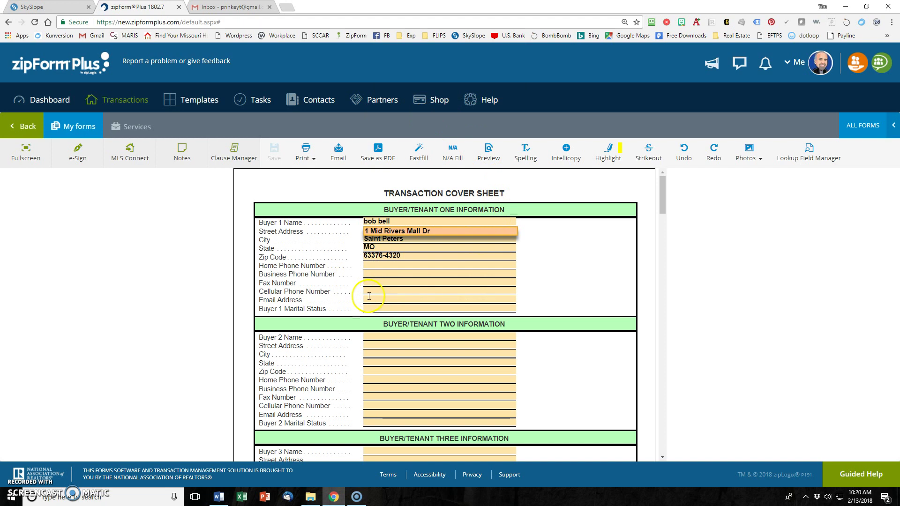
Enter Buyer 1's email address by choosing the autocomplete suggestion.
click(388, 301)
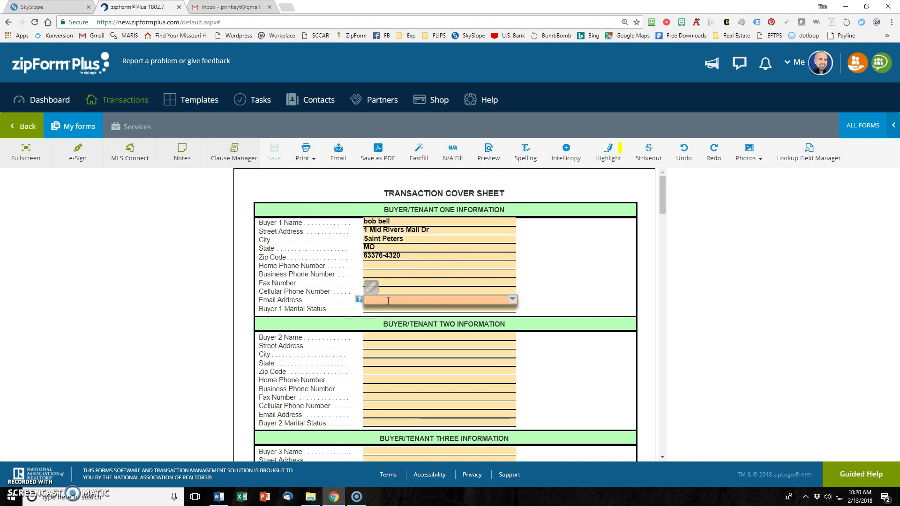
text(PR)
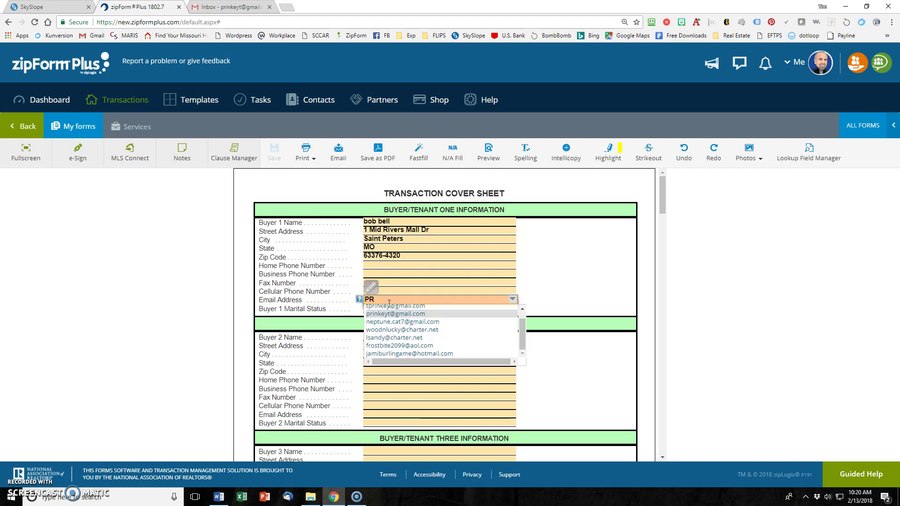
click(393, 313)
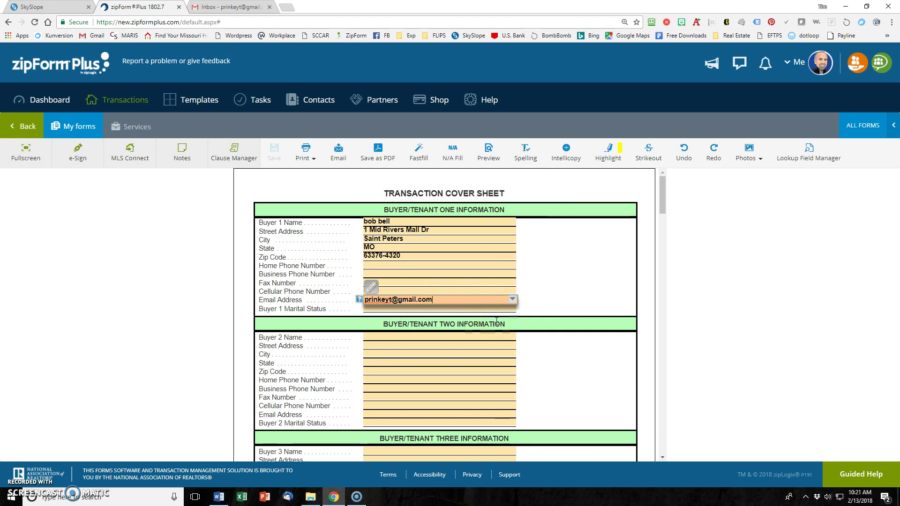
scroll(497, 321, down, 1)
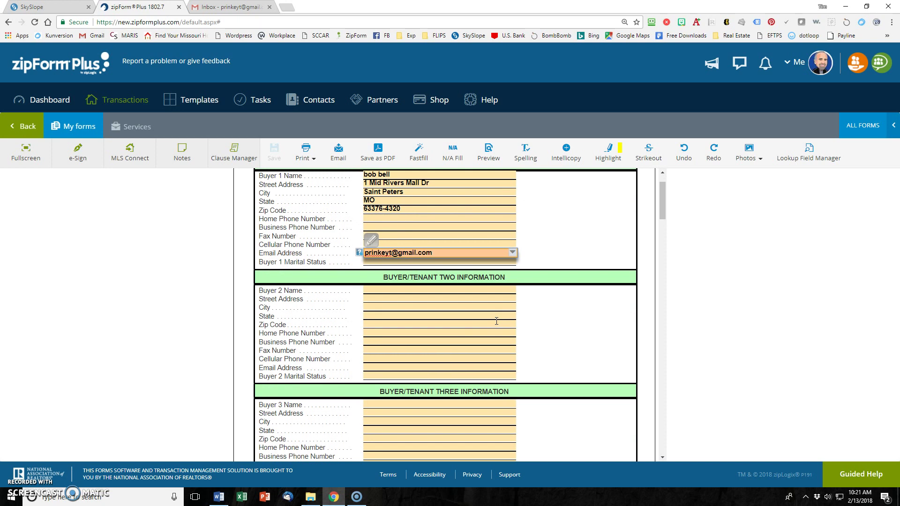
scroll(496, 321, up, 1)
Fill in Buyer 2's name and the verified Saint Peters, MO street address.
click(389, 338)
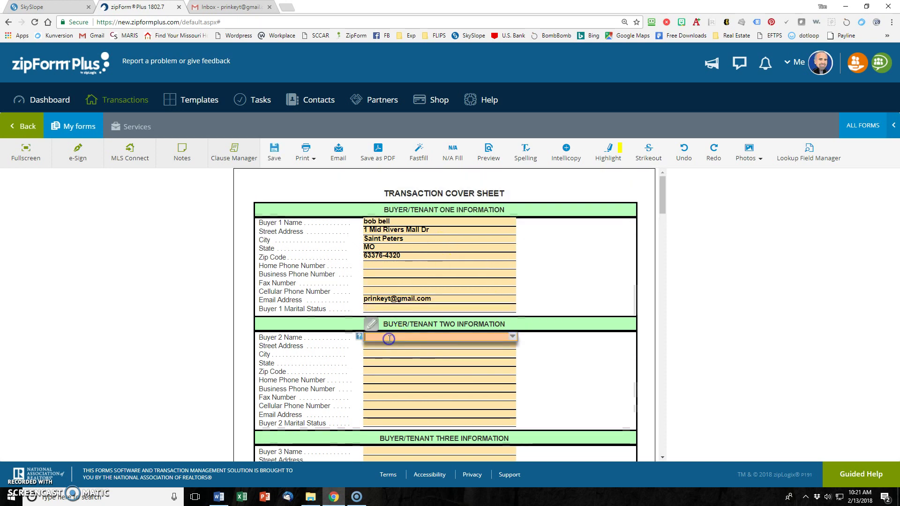
text(B)
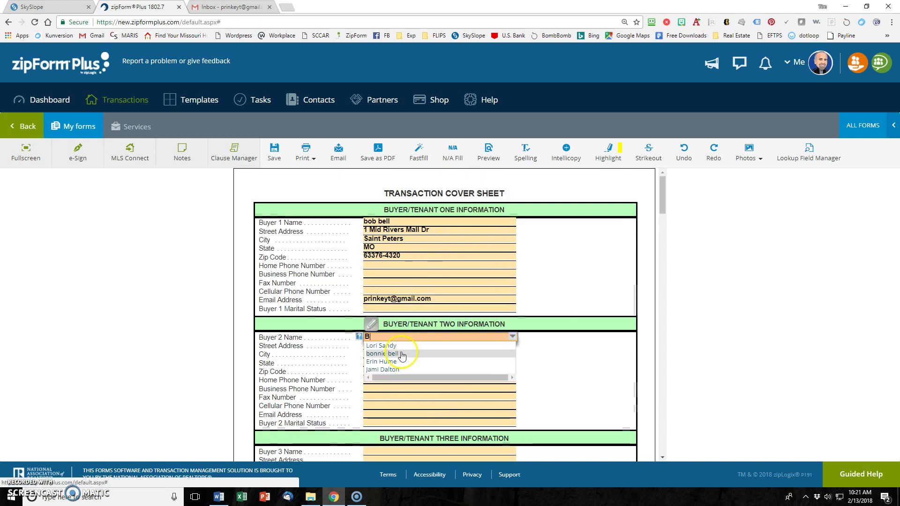
click(382, 353)
click(407, 344)
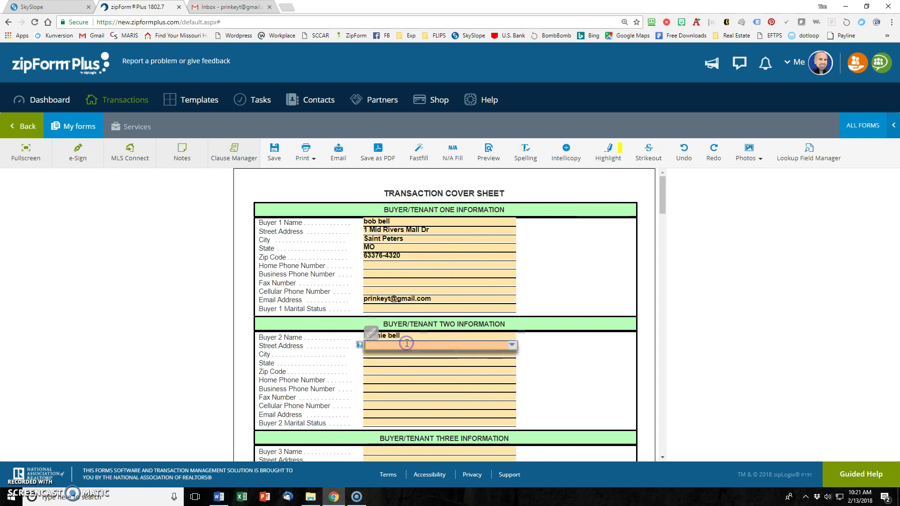
text(1)
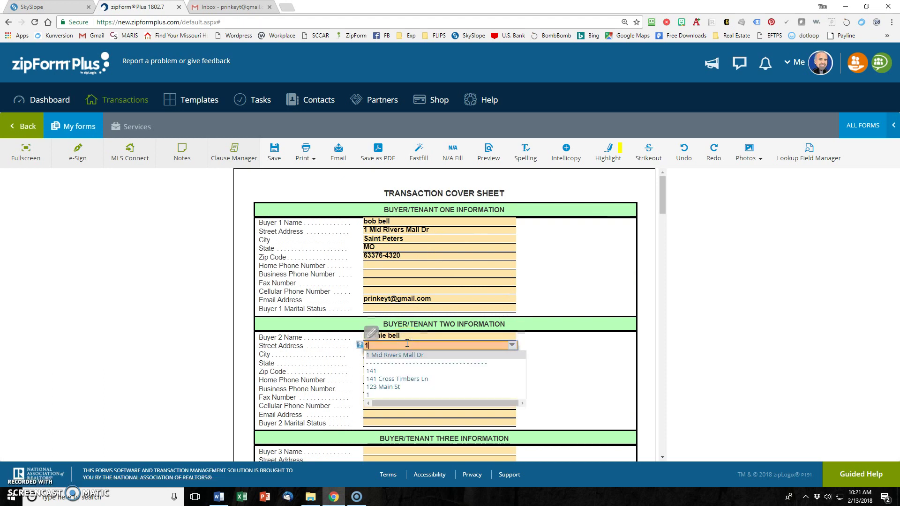
click(406, 355)
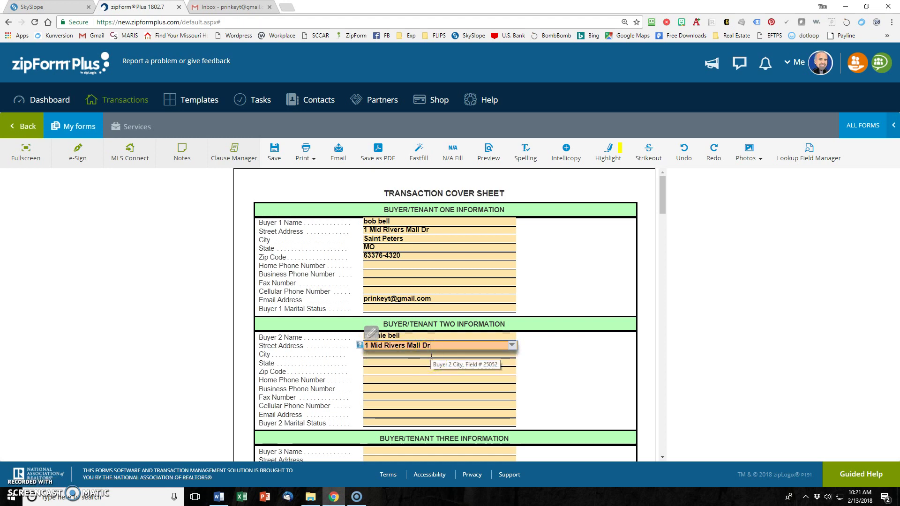
key(BackSpace)
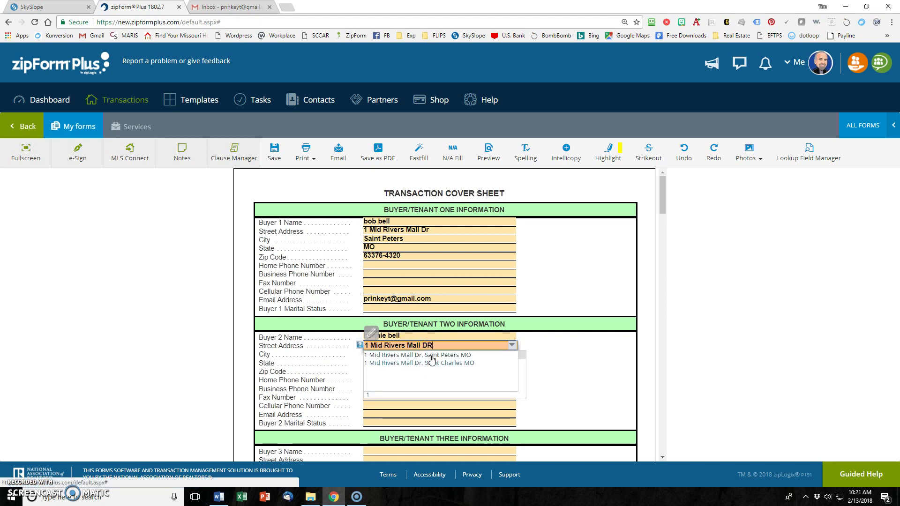
click(439, 362)
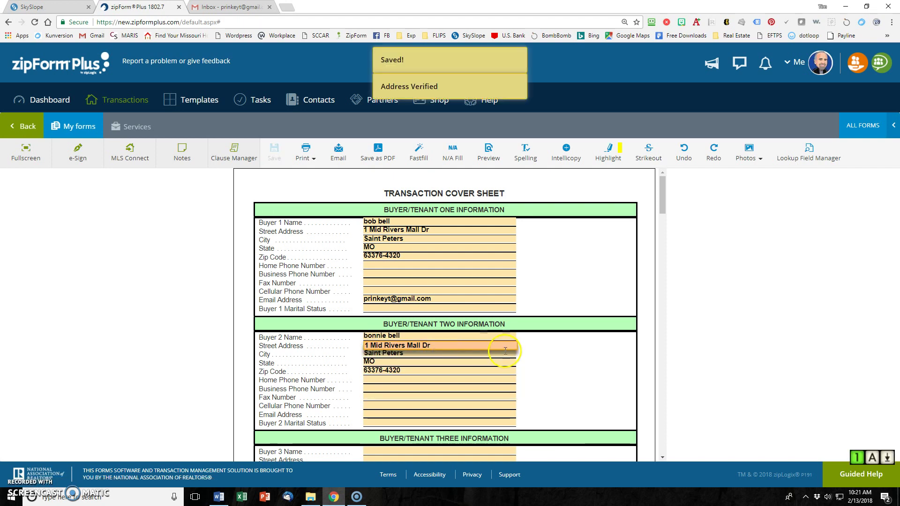
Enter Buyer 2's email address from the autocomplete suggestion.
scroll(494, 359, down, 2)
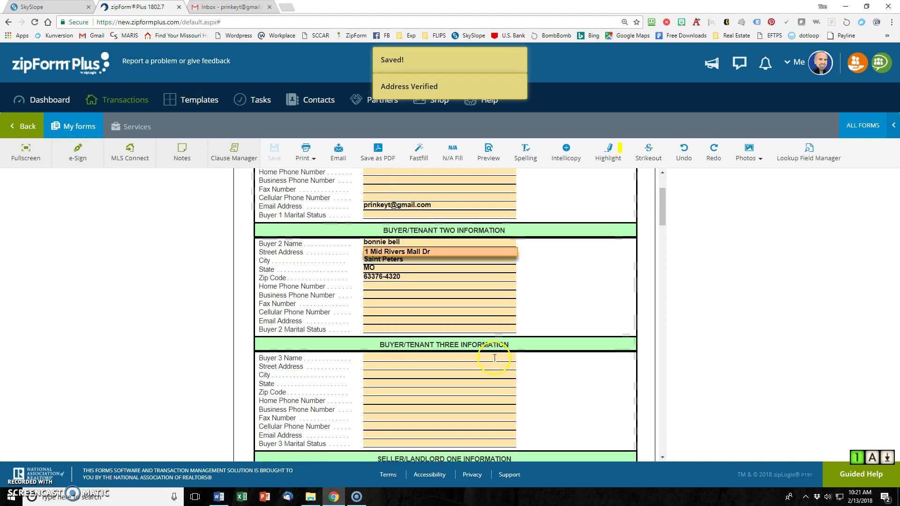
click(400, 328)
text(p)
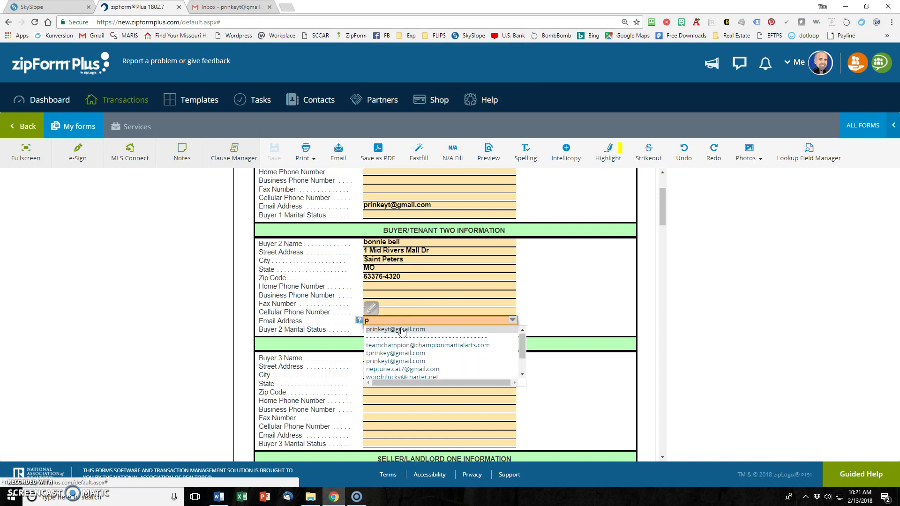
click(397, 360)
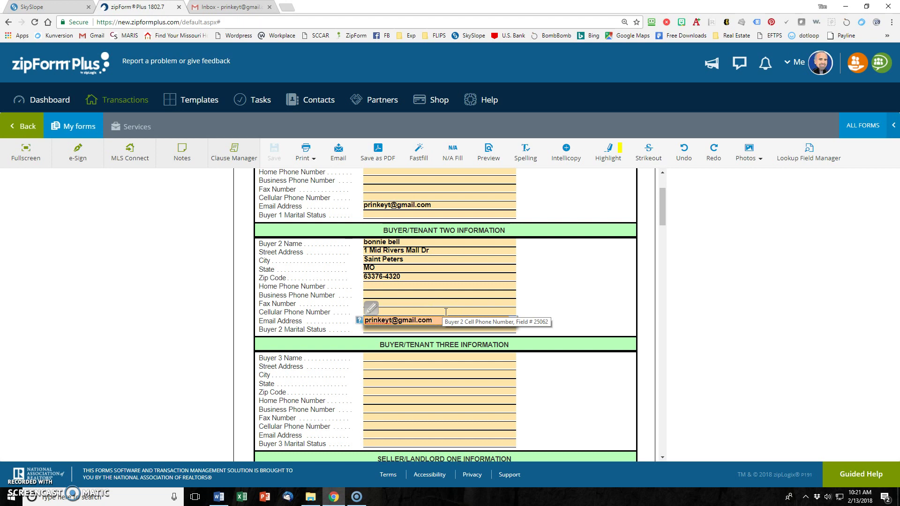
click(434, 320)
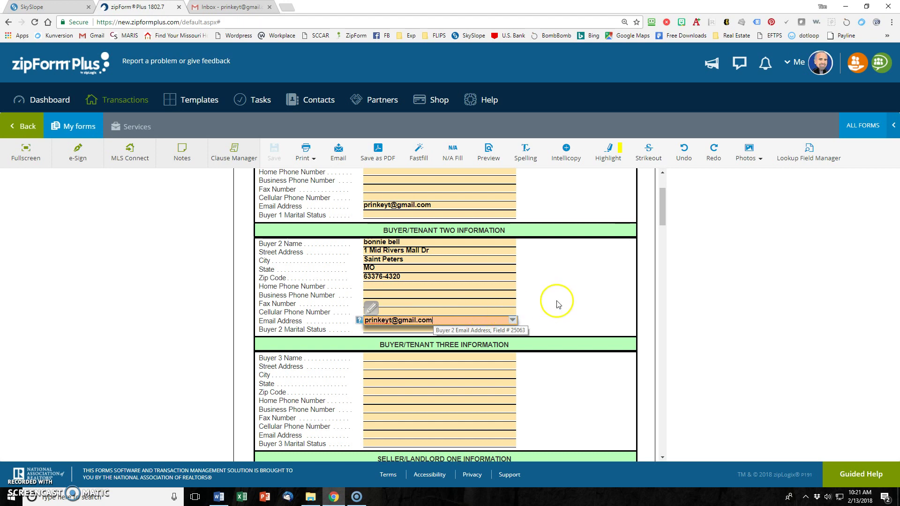
Scroll through the completed cover sheet to review the buyer entries.
scroll(554, 302, down, 1)
scroll(492, 319, down, 7)
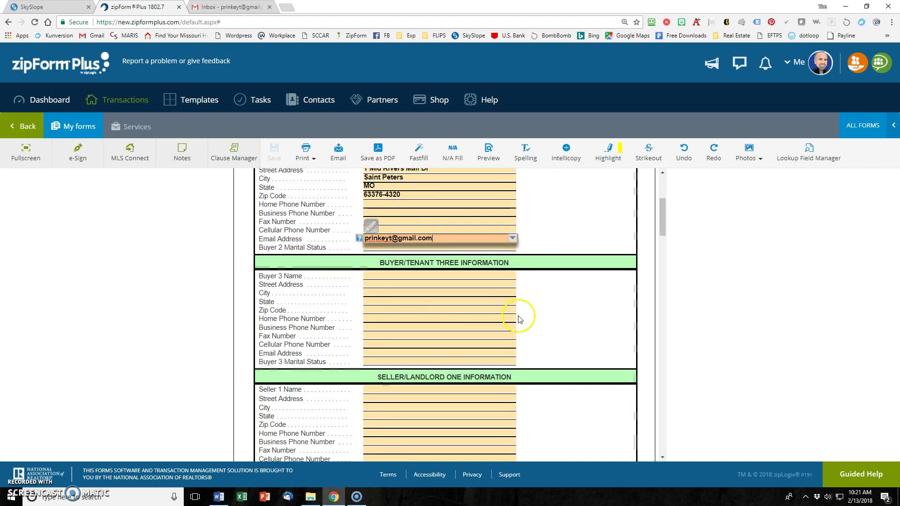
scroll(499, 325, down, 5)
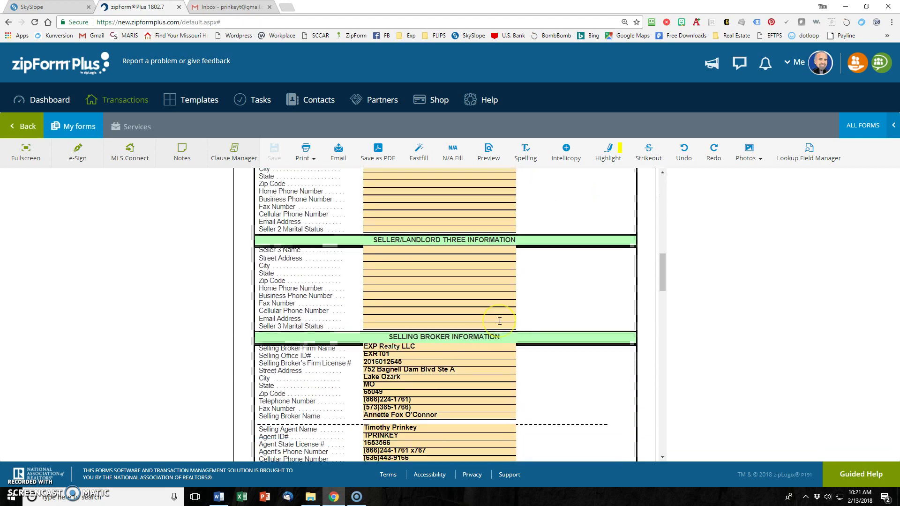
scroll(508, 313, down, 15)
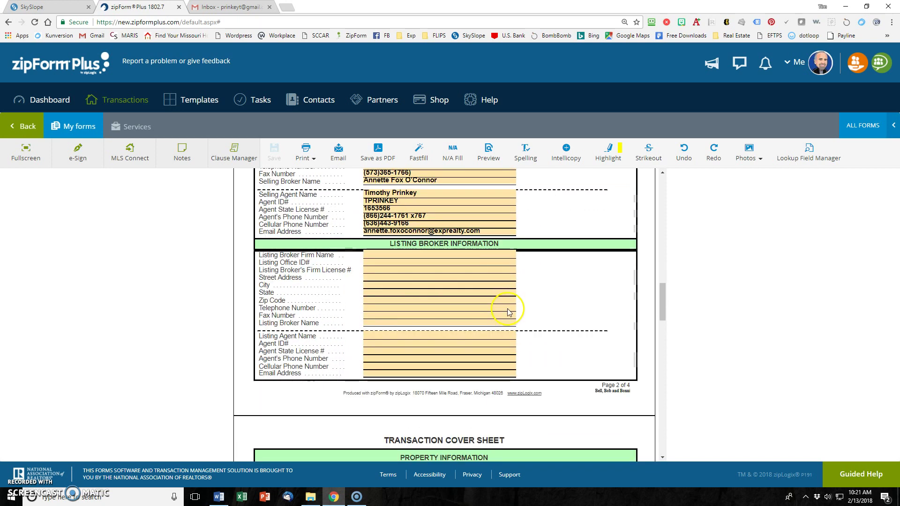
scroll(508, 312, down, 11)
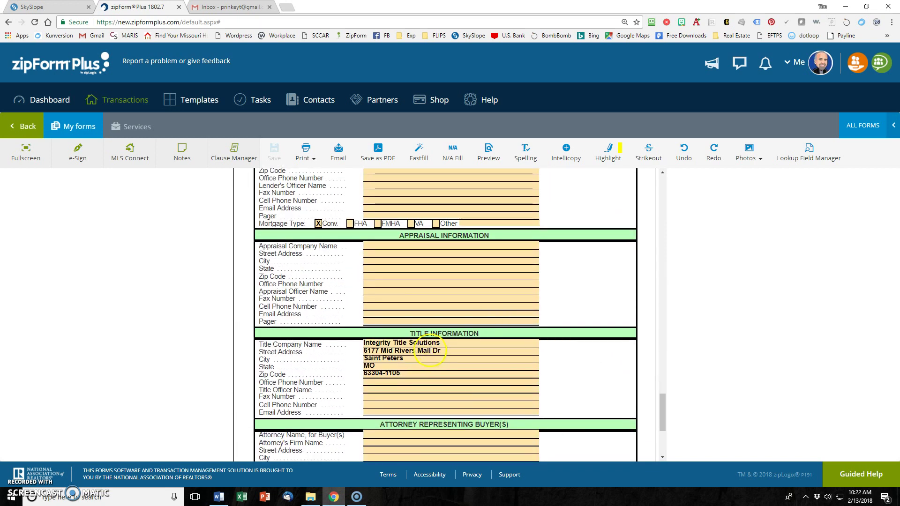
scroll(440, 349, down, 4)
scroll(448, 348, up, 8)
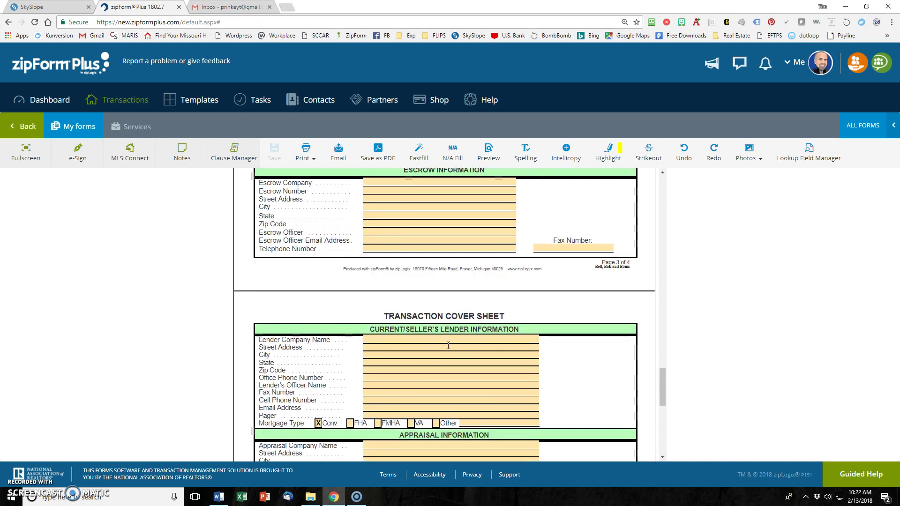
scroll(448, 347, up, 1)
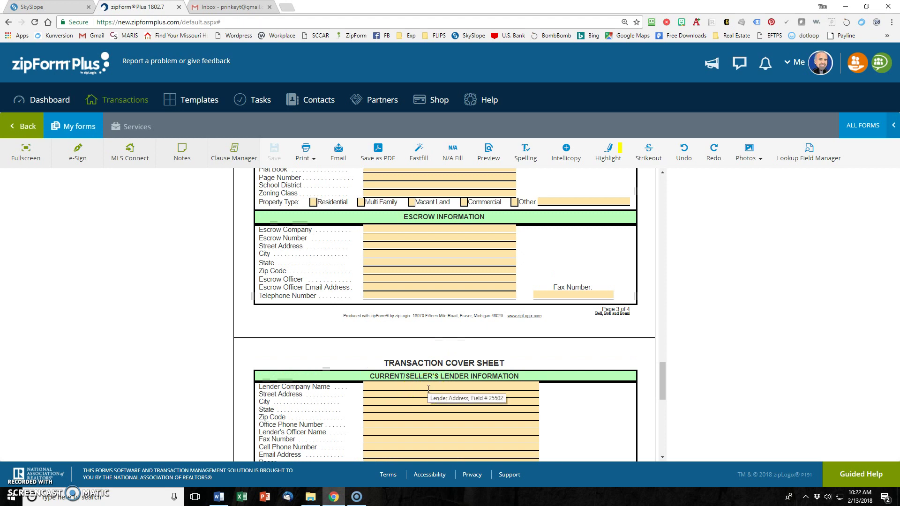
scroll(428, 389, up, 20)
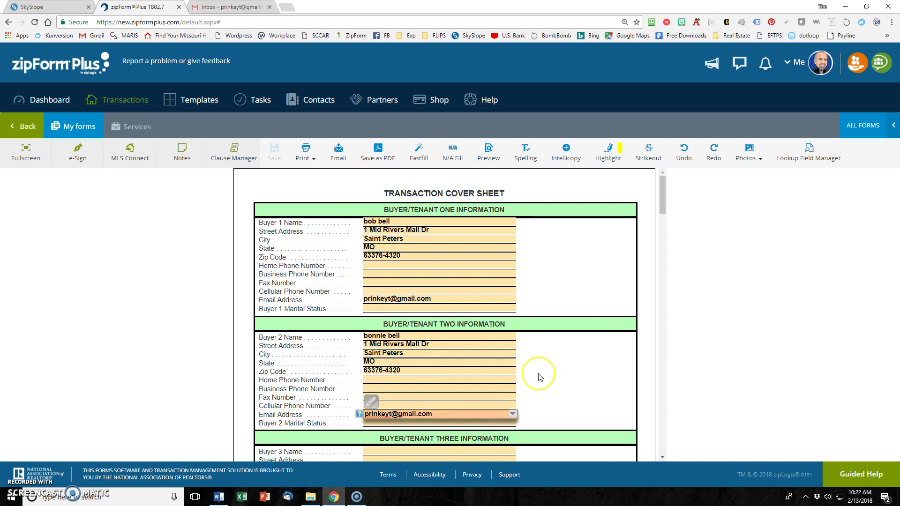
scroll(540, 378, down, 6)
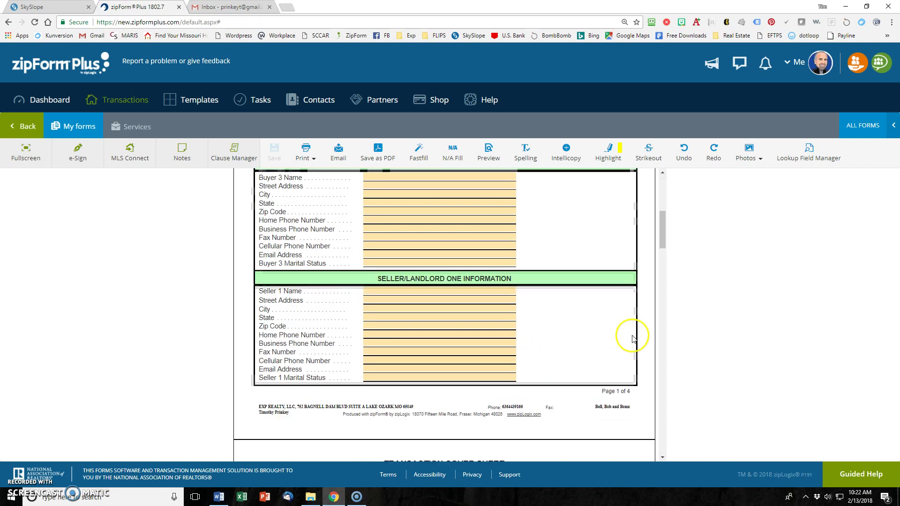
scroll(629, 342, up, 6)
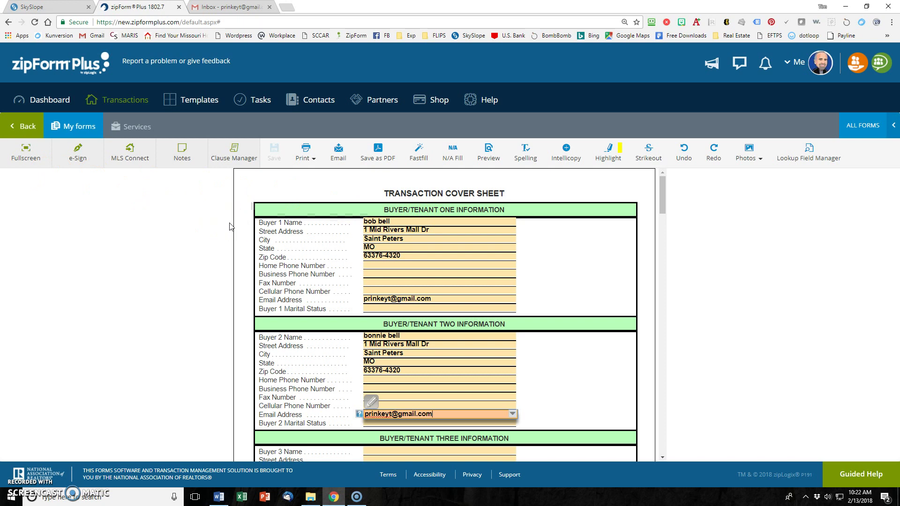
scroll(352, 231, down, 20)
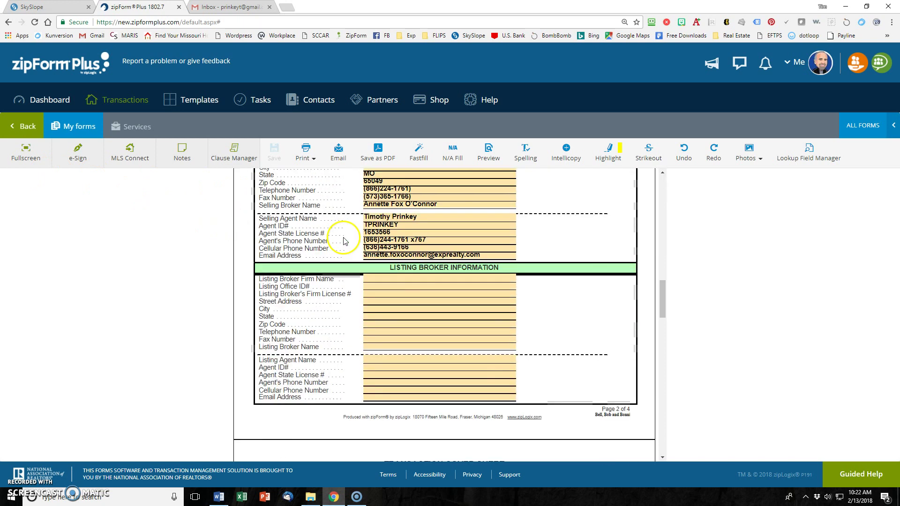
scroll(344, 238, up, 20)
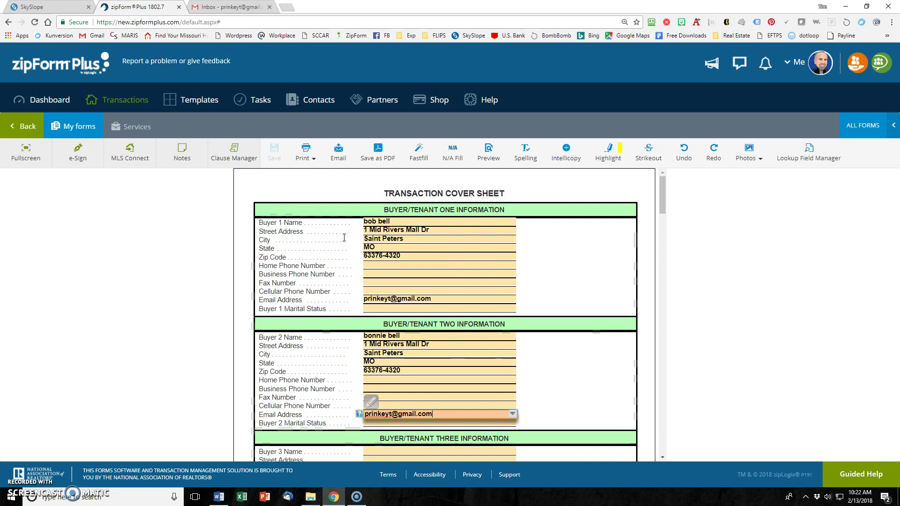
click(22, 126)
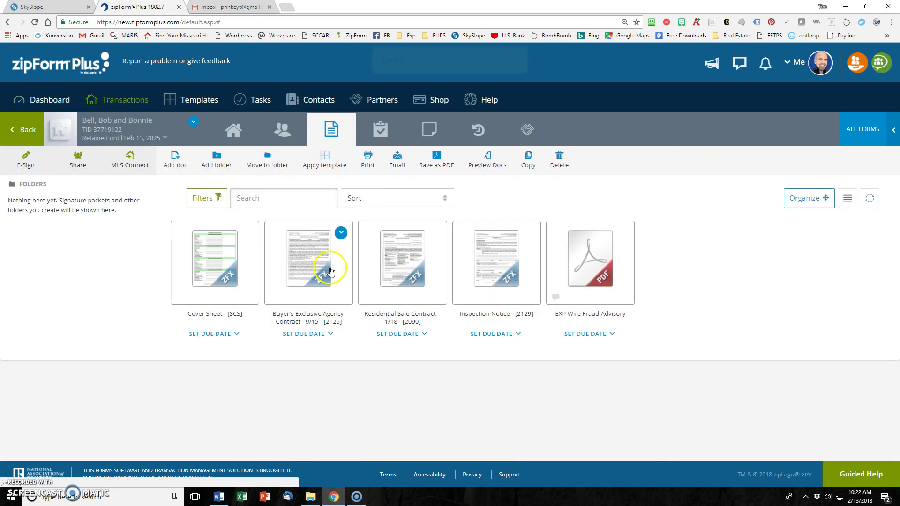
click(312, 267)
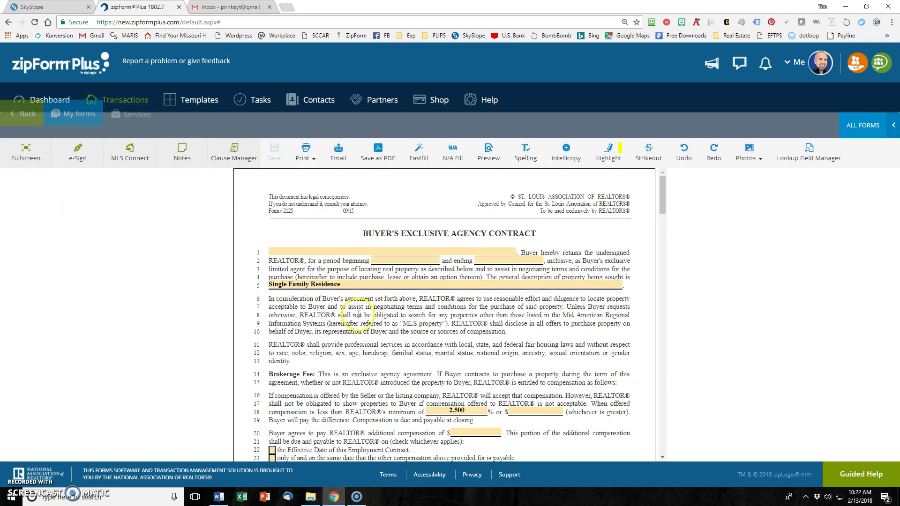
scroll(497, 309, down, 6)
scroll(498, 309, down, 20)
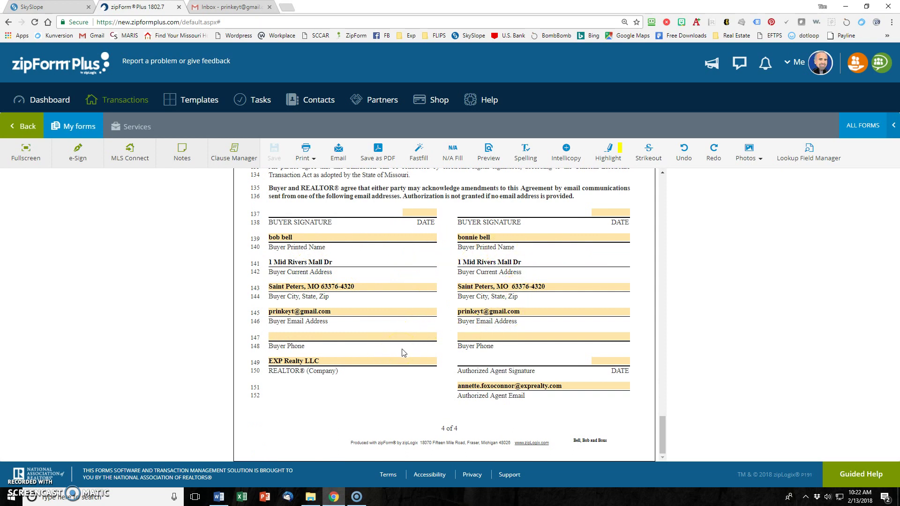
scroll(402, 352, up, 20)
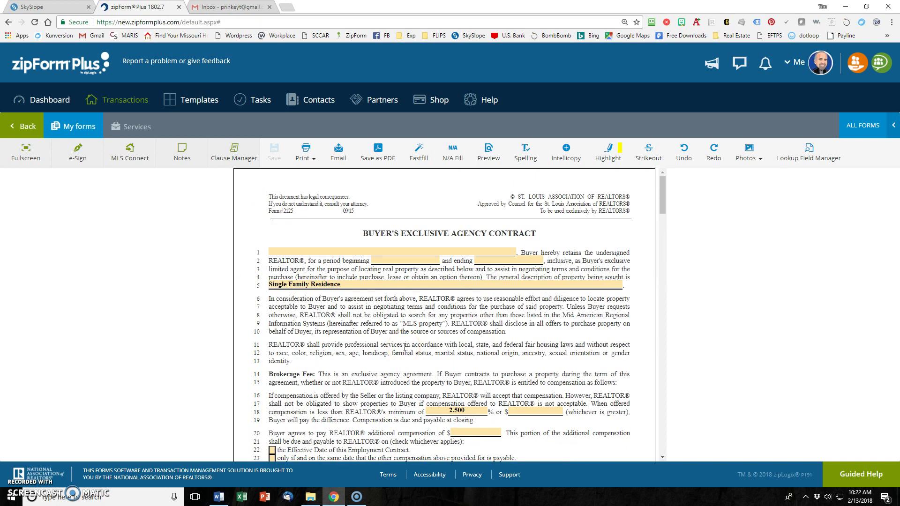
Enter both buyers' full names as the Buyer on line 1 of the agency contract.
click(442, 253)
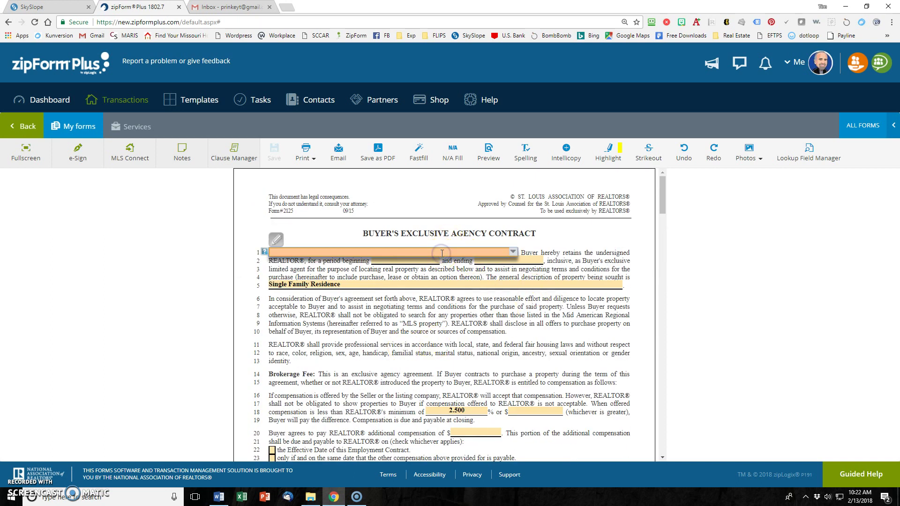
text(Bob and Bo)
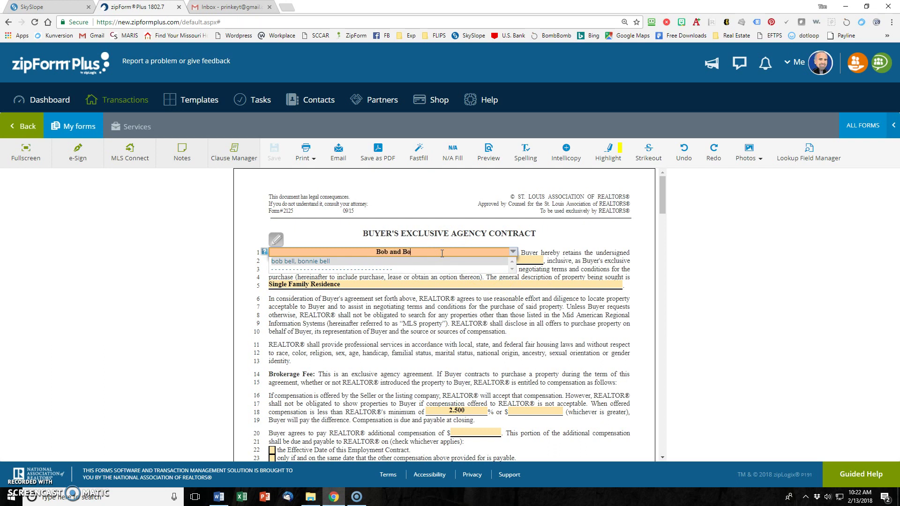
text(nnie Bell)
click(538, 246)
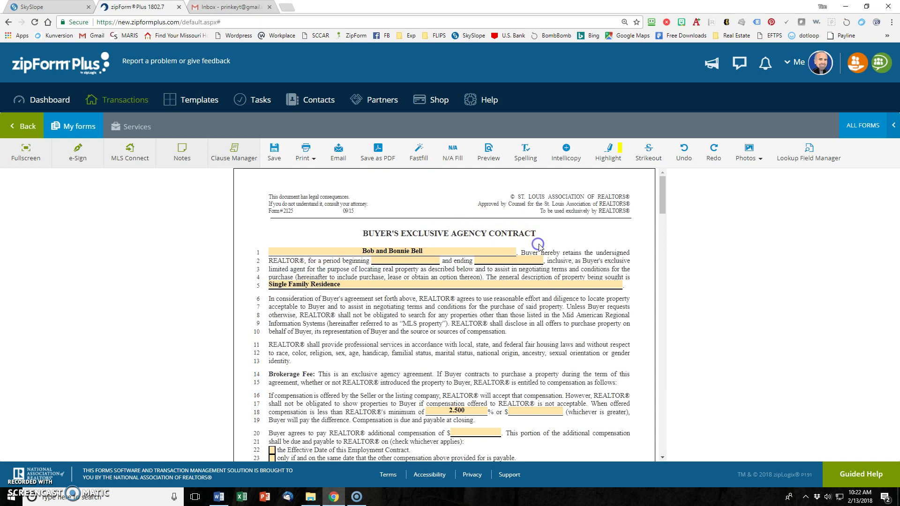
Set the contract term from February 13, 2018 to August 13, 2018.
click(398, 258)
click(409, 332)
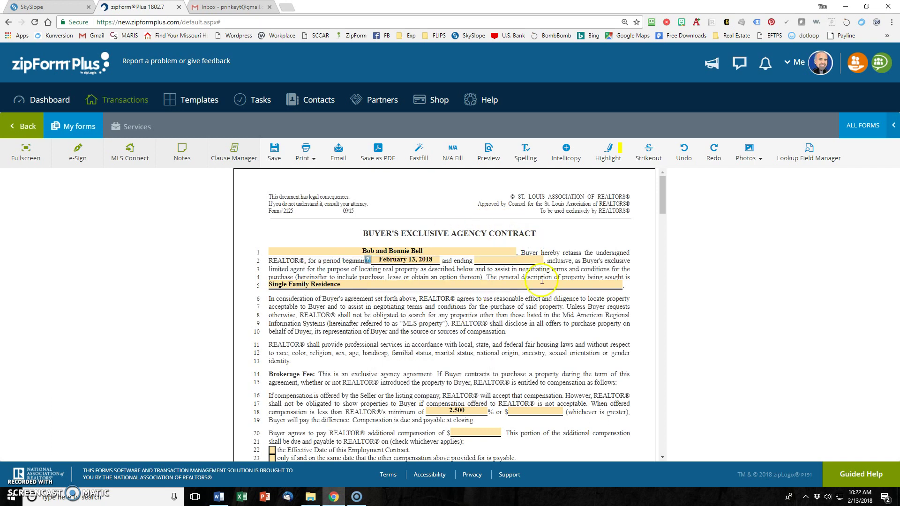
click(531, 258)
click(580, 280)
click(580, 280)
click(580, 281)
click(580, 280)
click(580, 281)
click(580, 280)
click(513, 372)
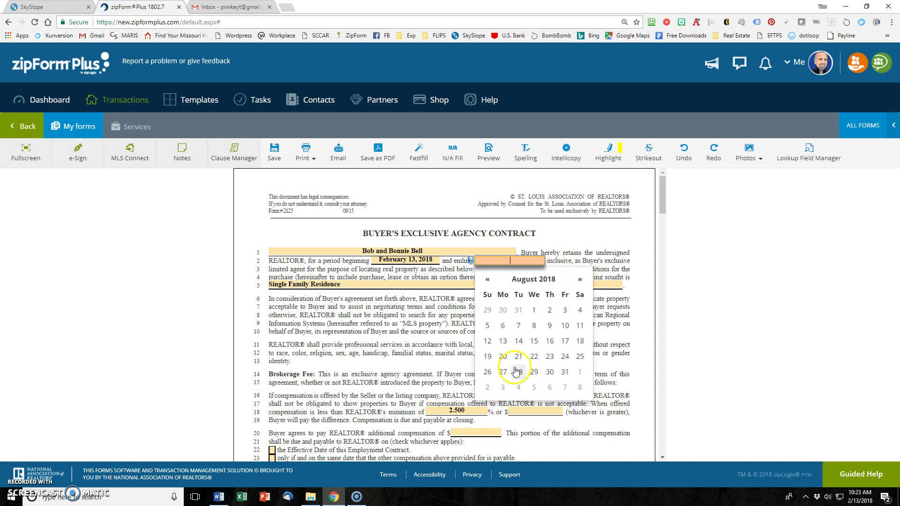
click(503, 341)
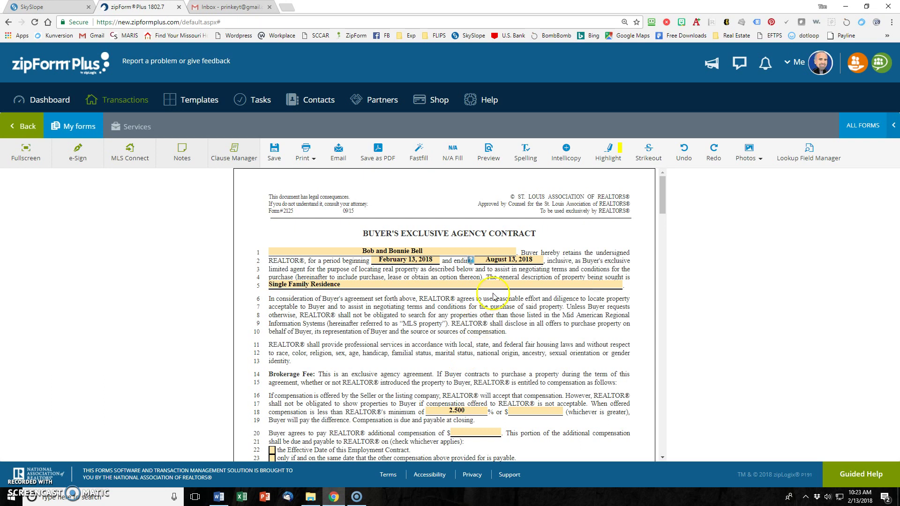
scroll(492, 299, down, 2)
scroll(496, 289, down, 1)
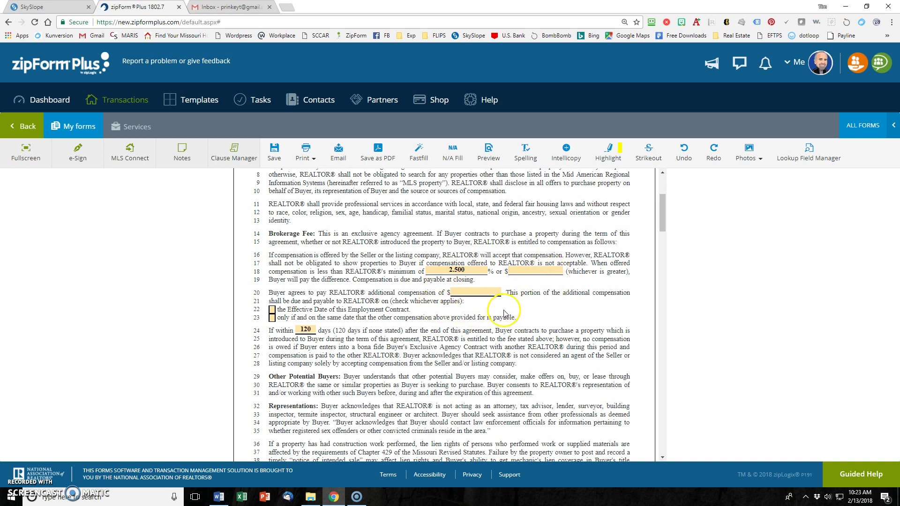
scroll(487, 309, down, 2)
scroll(361, 284, down, 12)
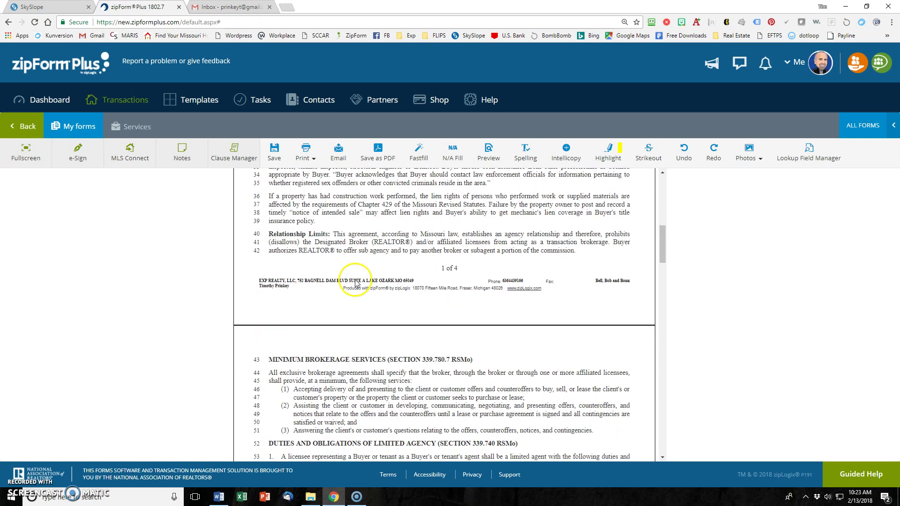
scroll(357, 281, down, 12)
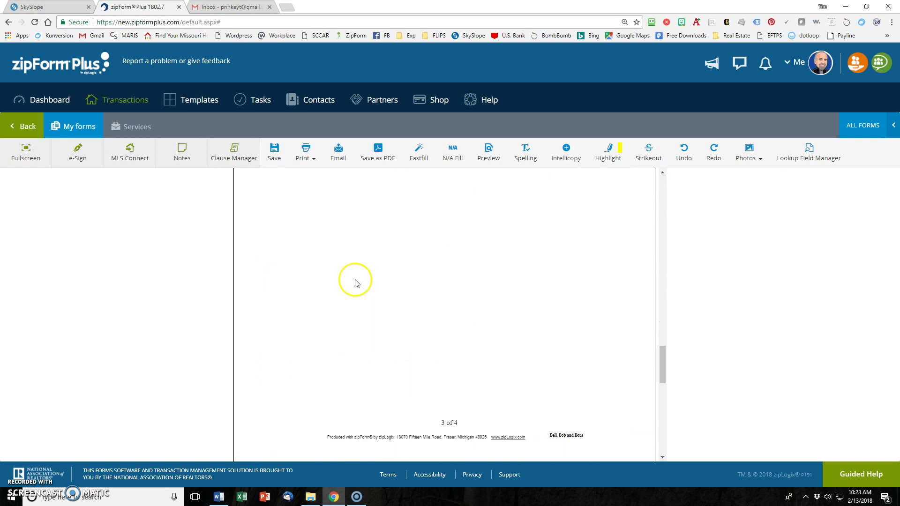
scroll(355, 283, down, 3)
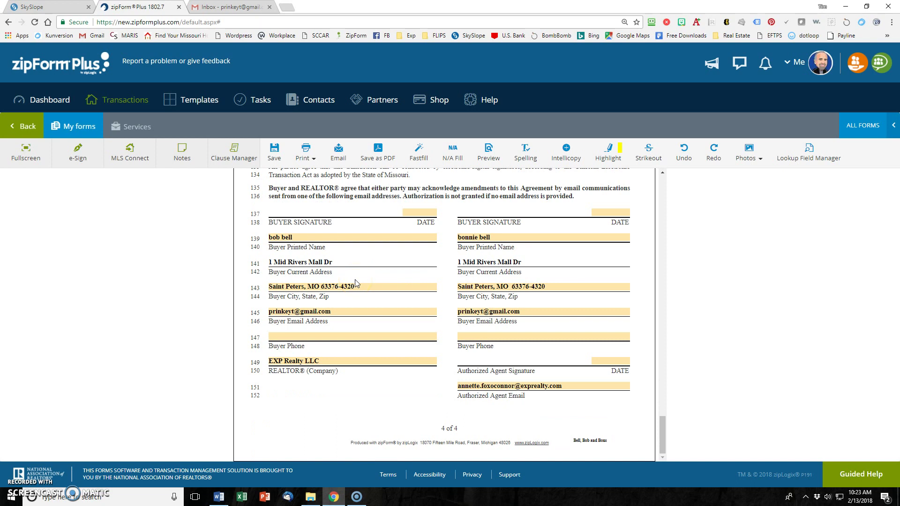
scroll(356, 280, up, 3)
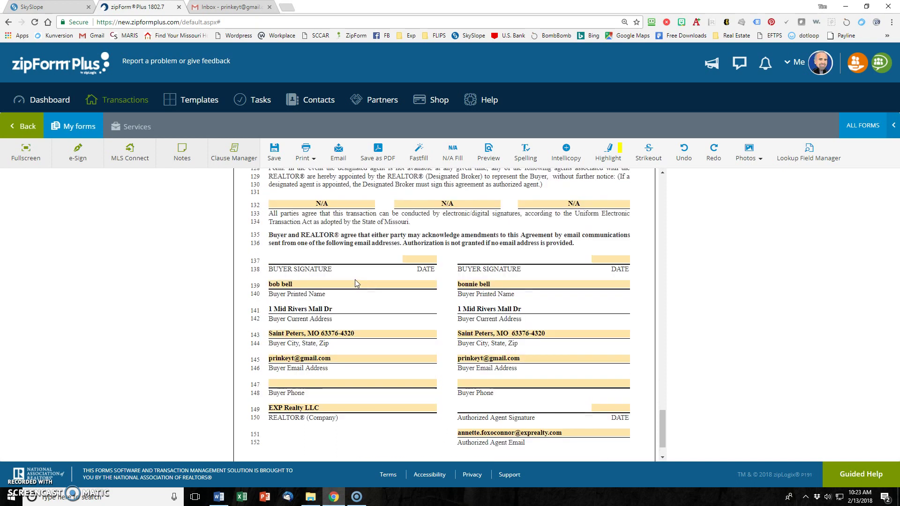
scroll(356, 281, down, 3)
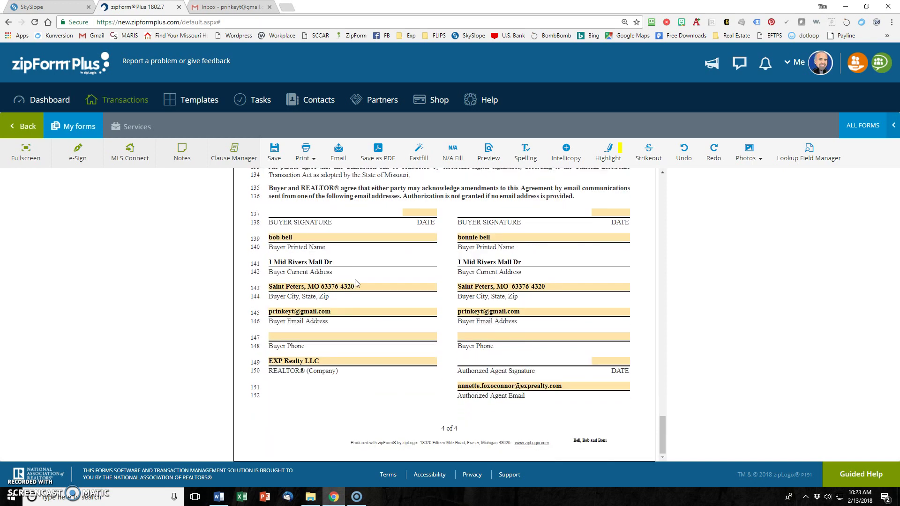
Save and close the agency contract, then switch to the SkySlope browser tab.
click(17, 122)
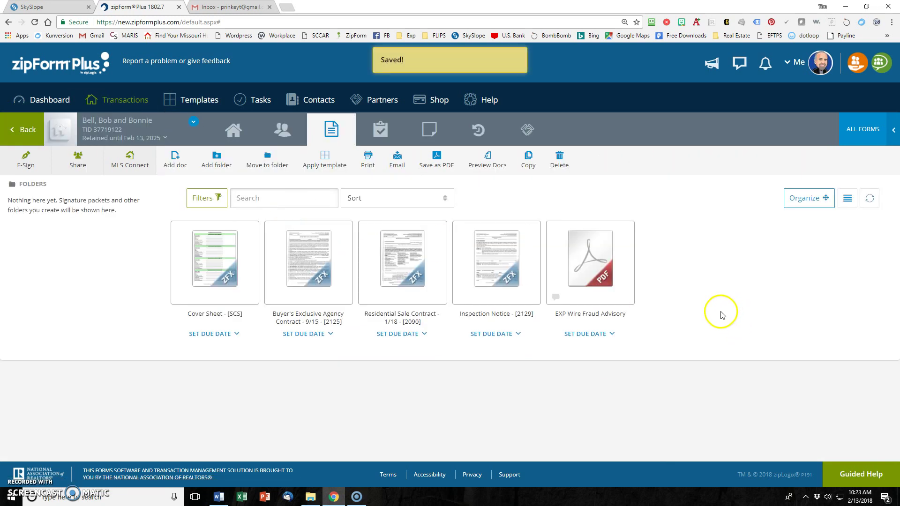
mouse_move(389, 271)
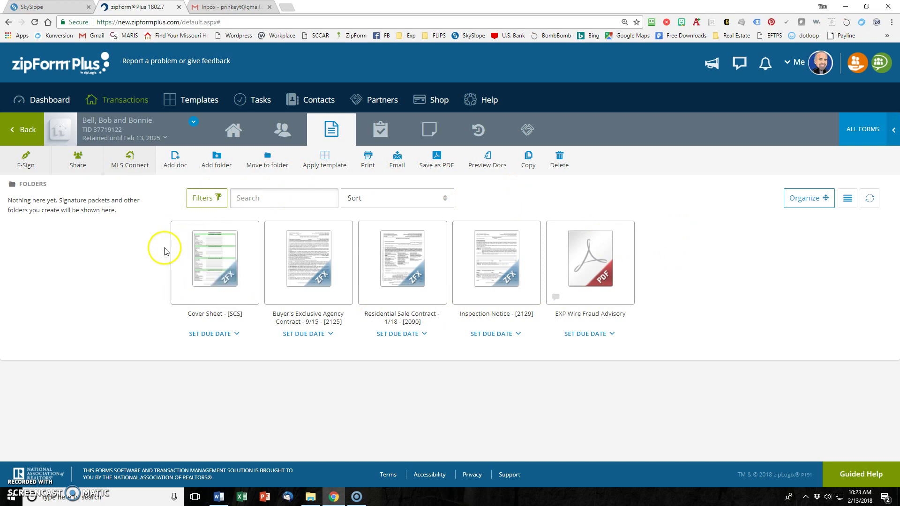
click(35, 6)
Browse from Working Documents into Personal Docs' MO State Docs folder and scroll its state forms.
click(718, 369)
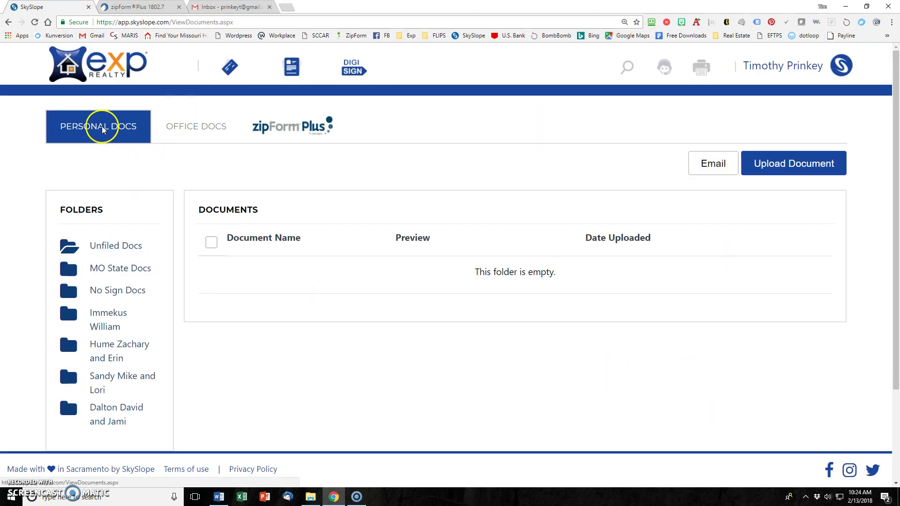
click(76, 320)
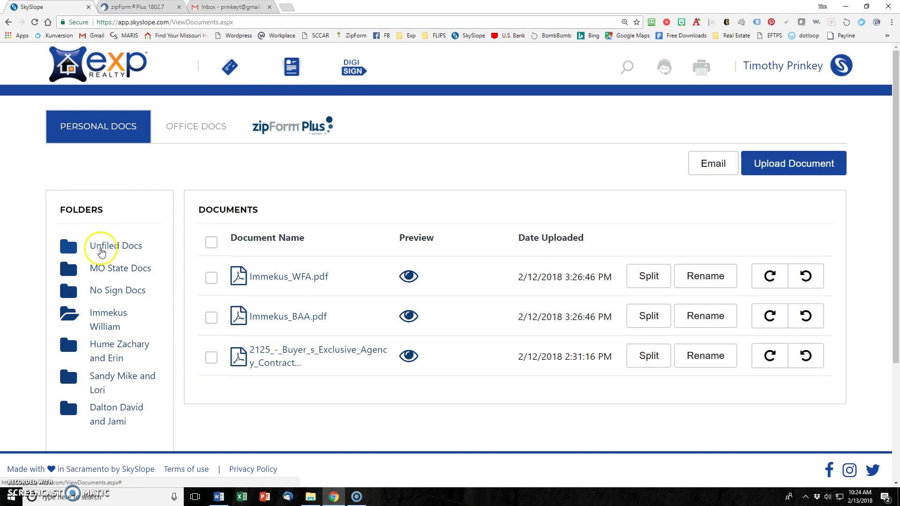
click(69, 246)
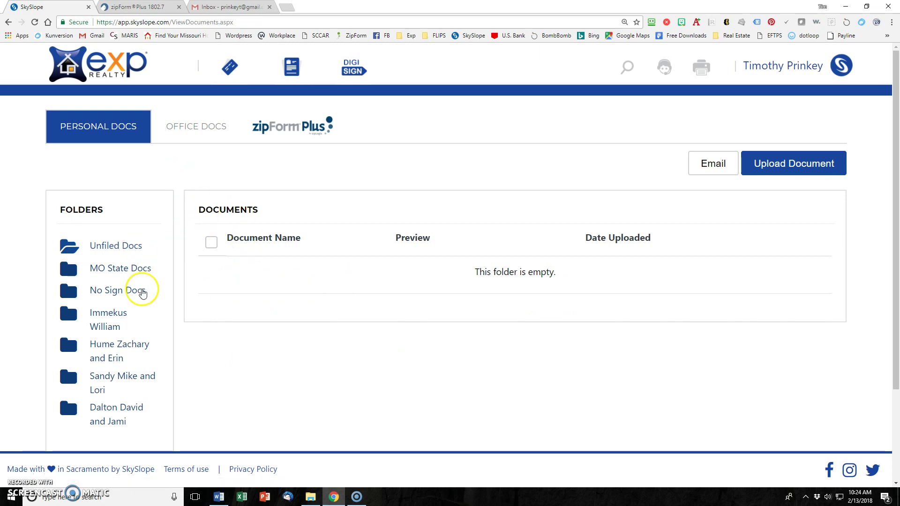
click(94, 272)
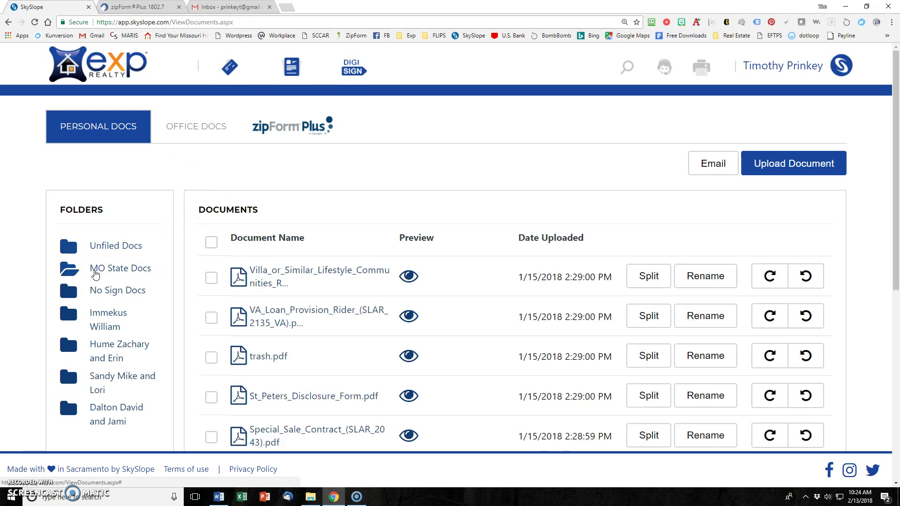
scroll(271, 263, down, 3)
scroll(269, 266, down, 4)
scroll(270, 267, up, 7)
scroll(269, 266, down, 7)
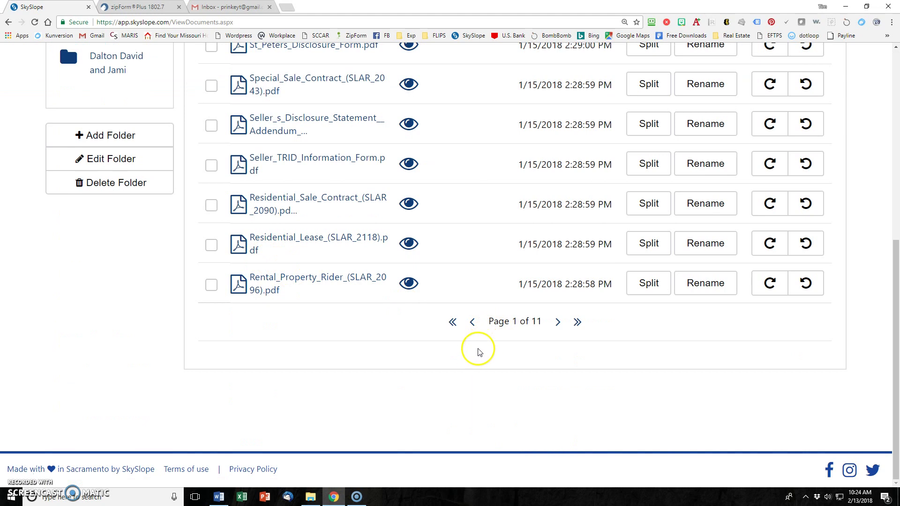
scroll(117, 332, up, 7)
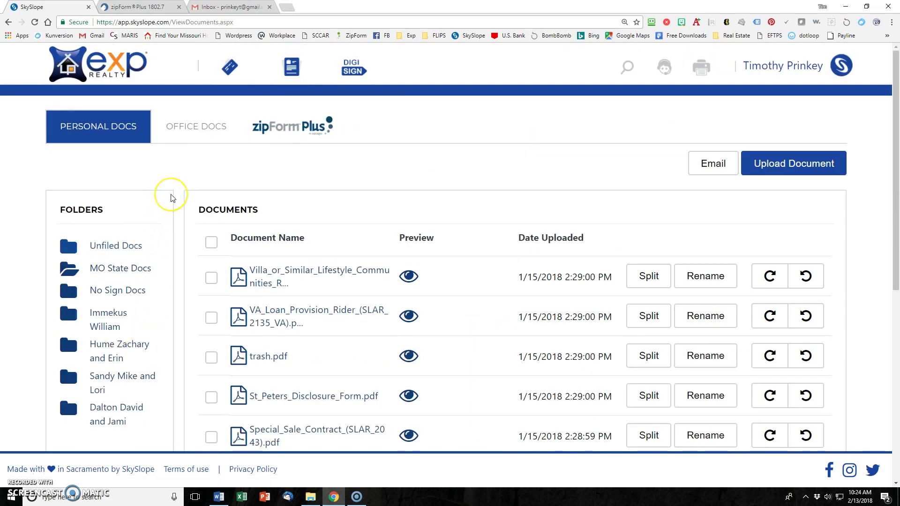
Browse the Company office documents, then view the linked transaction's five zipForm Plus forms.
click(196, 135)
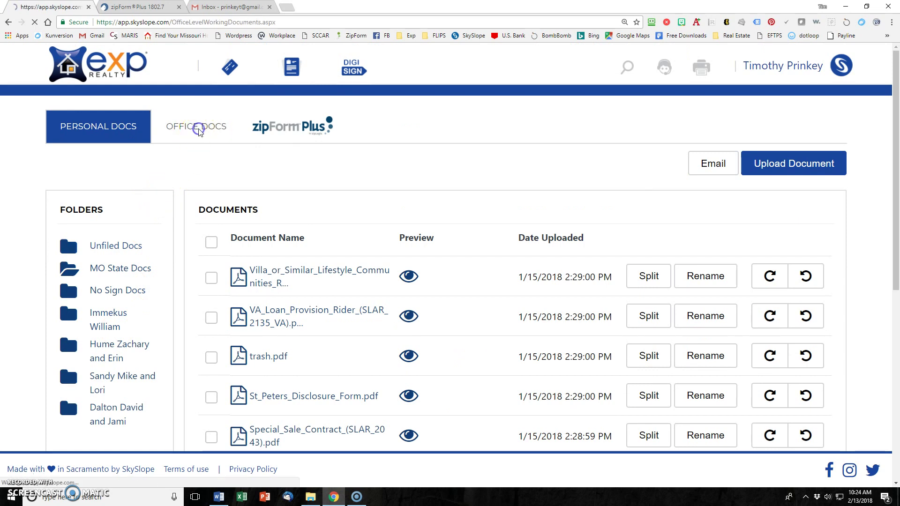
scroll(340, 283, down, 3)
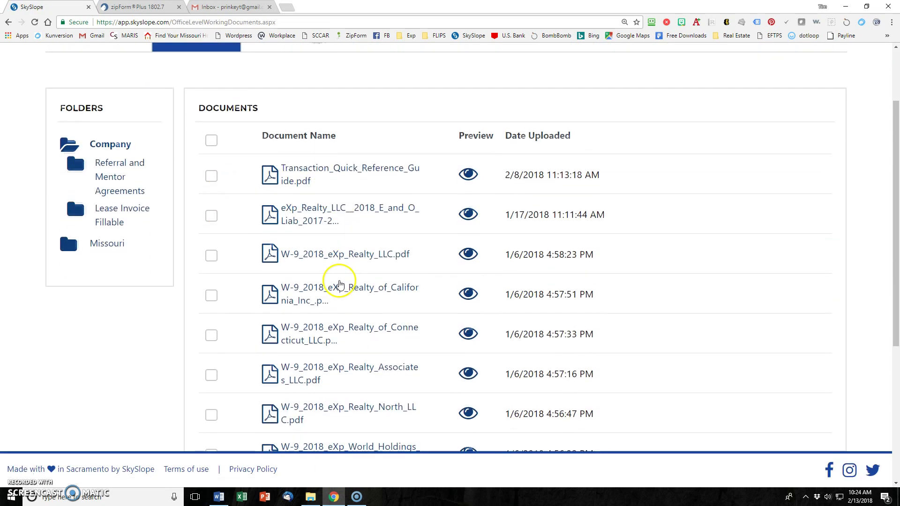
scroll(340, 285, down, 4)
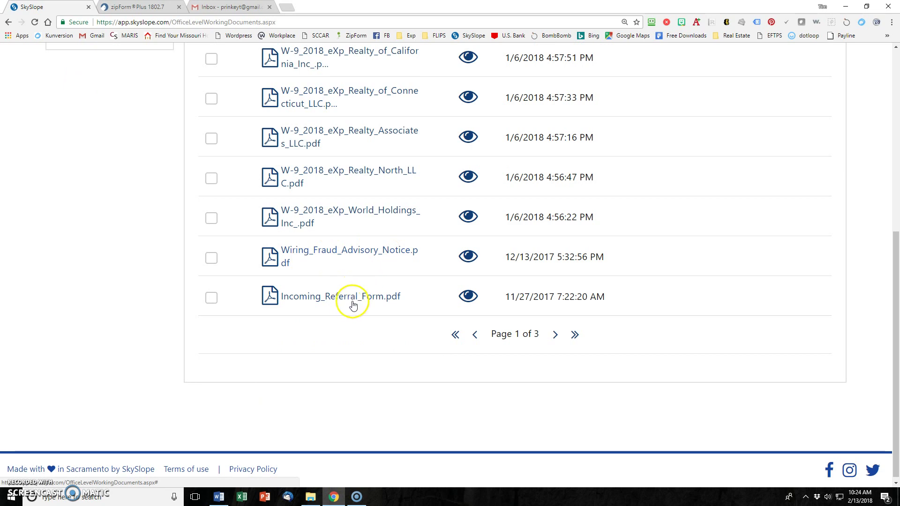
scroll(352, 305, up, 7)
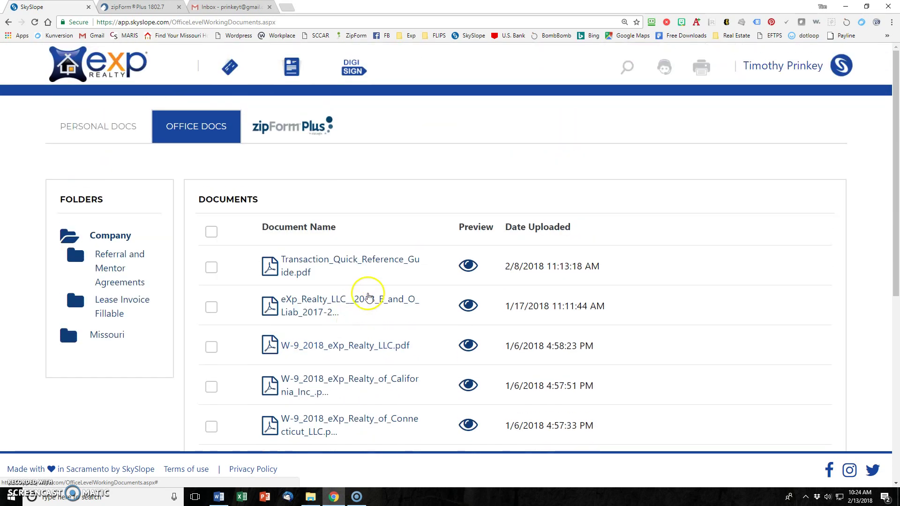
click(279, 128)
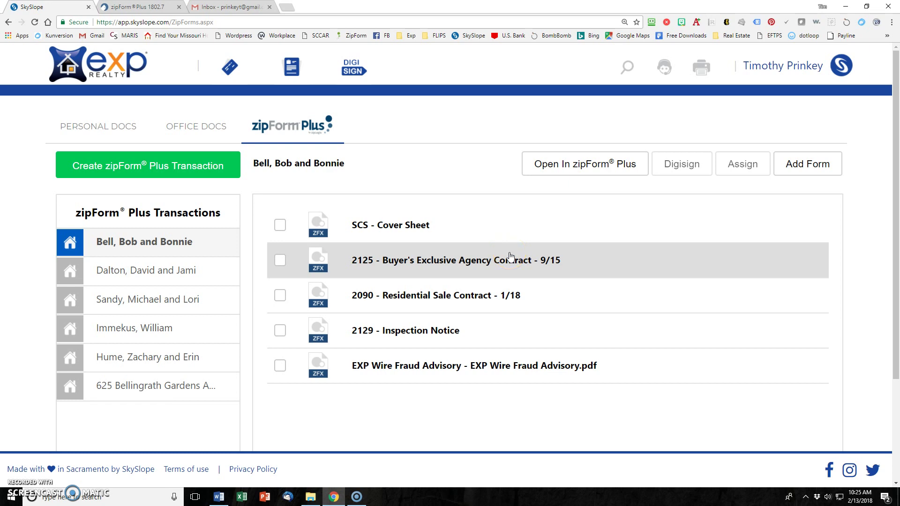
Select the 2125 Buyer's Exclusive Agency Contract with the wire fraud advisory and send both to DigiSign.
click(279, 261)
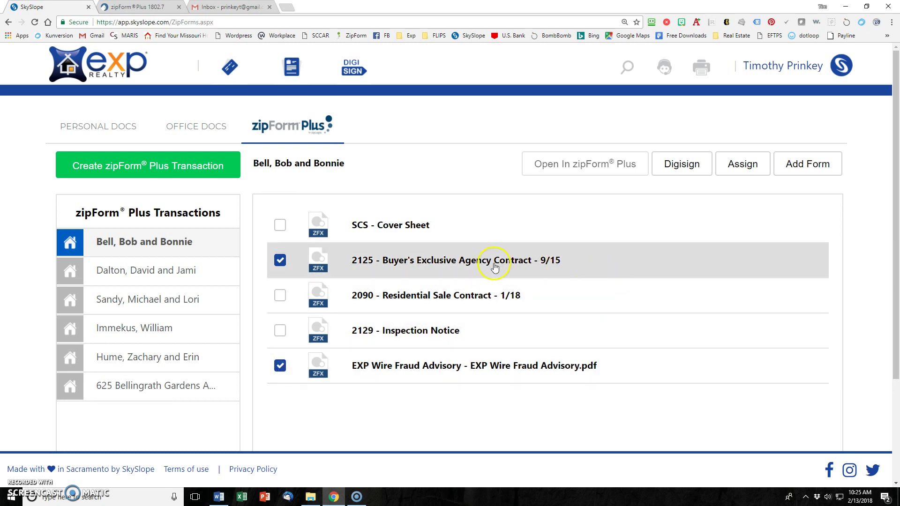
click(672, 165)
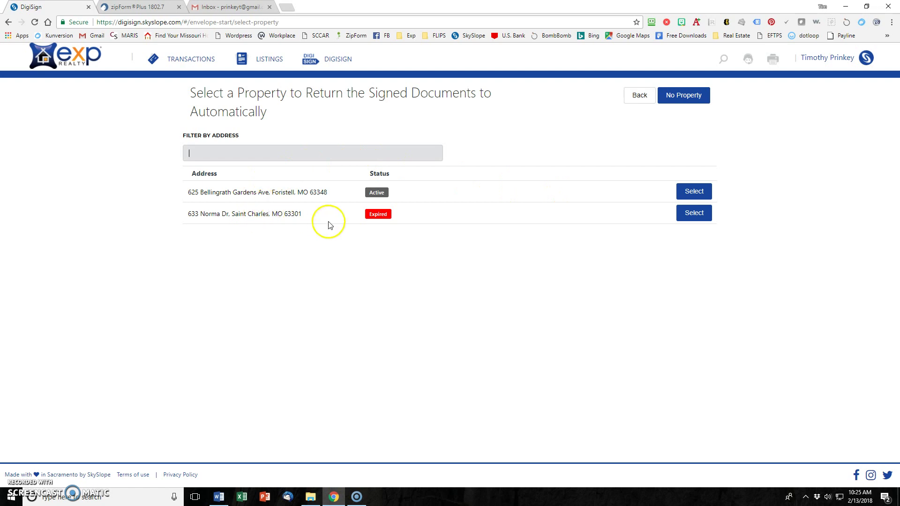
Continue with No Property and try moving the Wire Fraud Advisory above the contract.
click(690, 99)
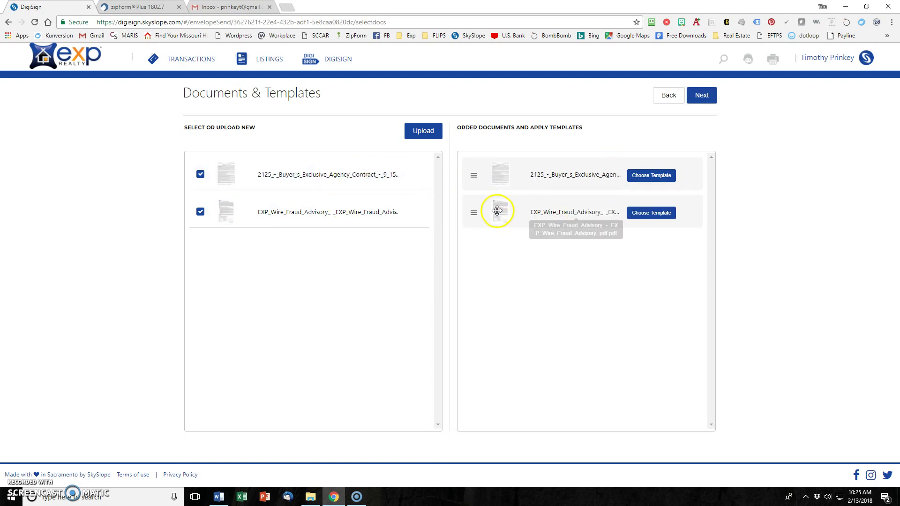
drag(473, 212, 486, 234)
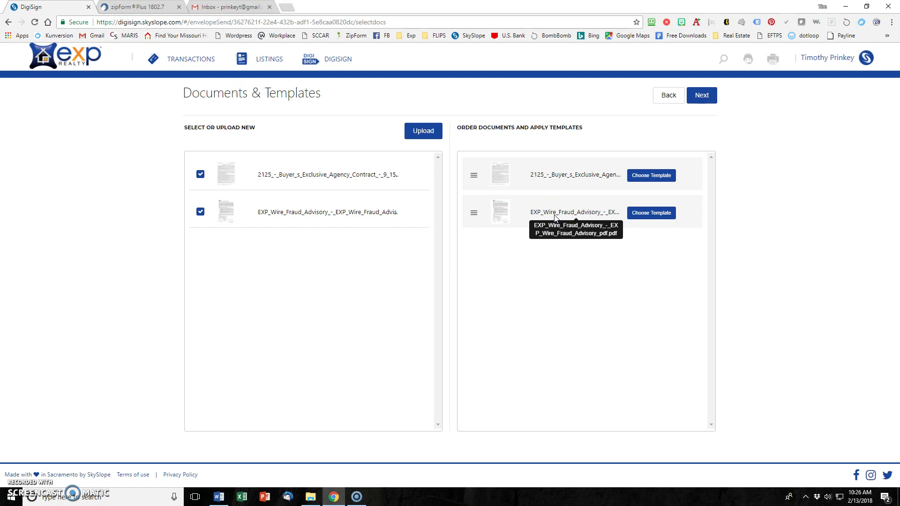
drag(555, 217, 534, 214)
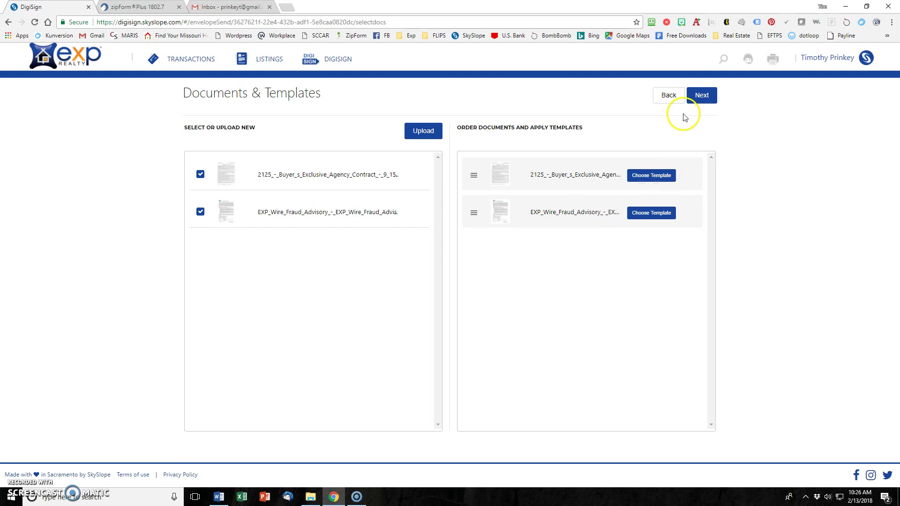
Put both Purchaser / Tenant buyers in the first signer group and delete the extra second group.
click(701, 97)
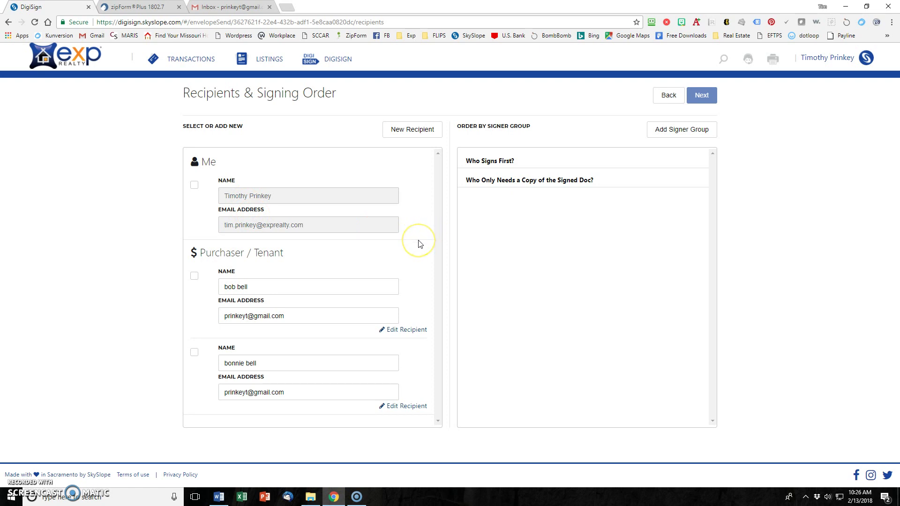
click(194, 276)
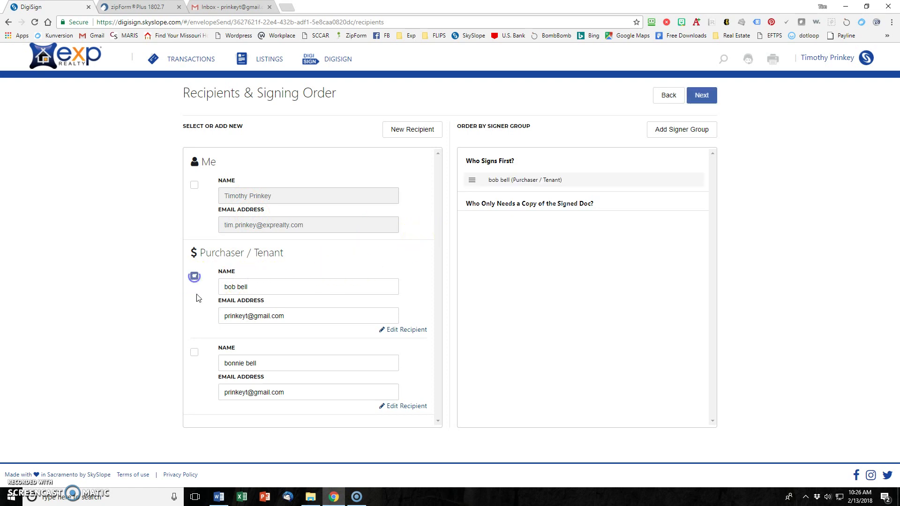
click(194, 352)
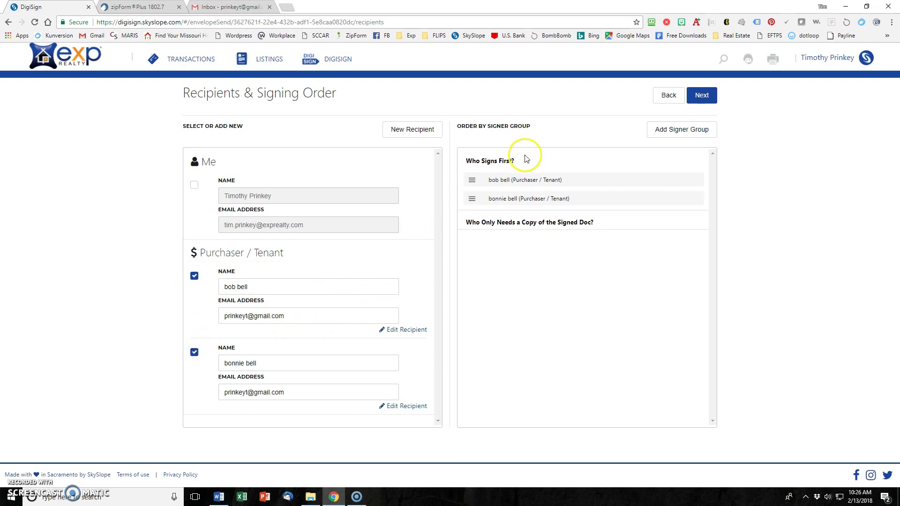
mouse_move(475, 197)
mouse_down()
mouse_move(486, 173)
mouse_move(472, 200)
mouse_up()
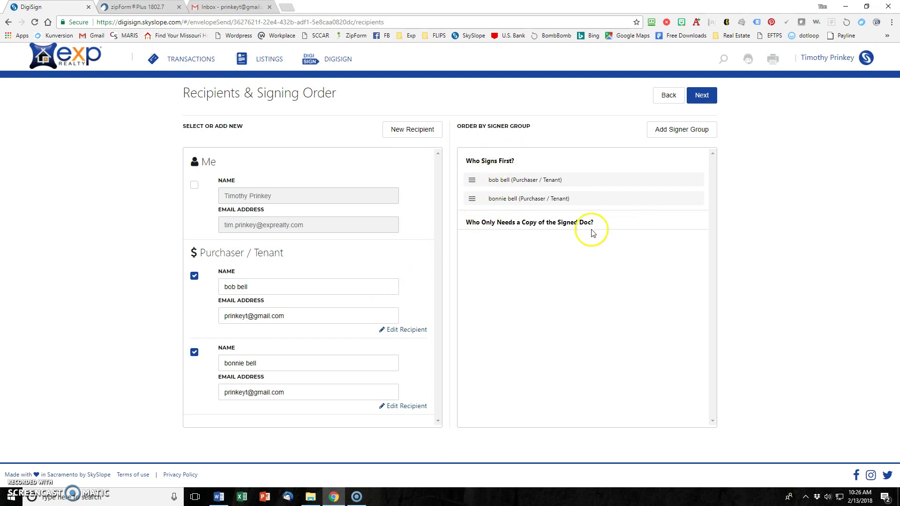
click(687, 130)
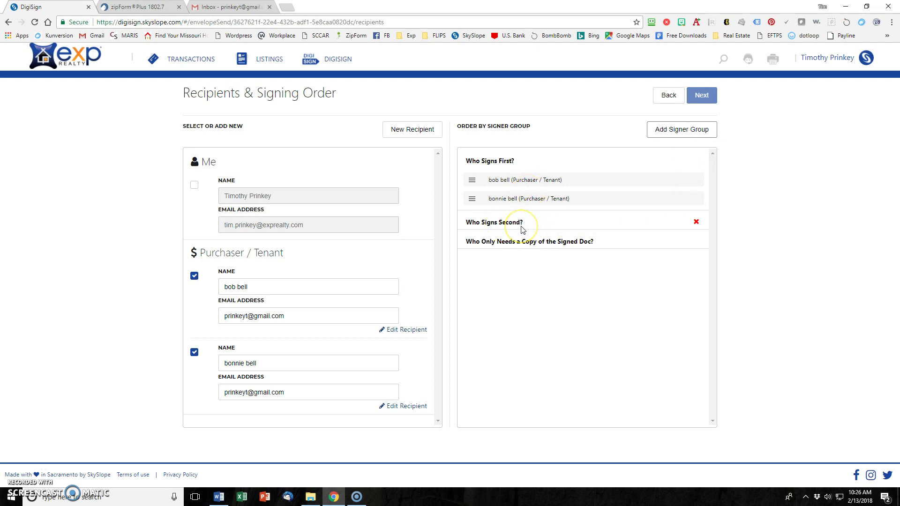
click(696, 222)
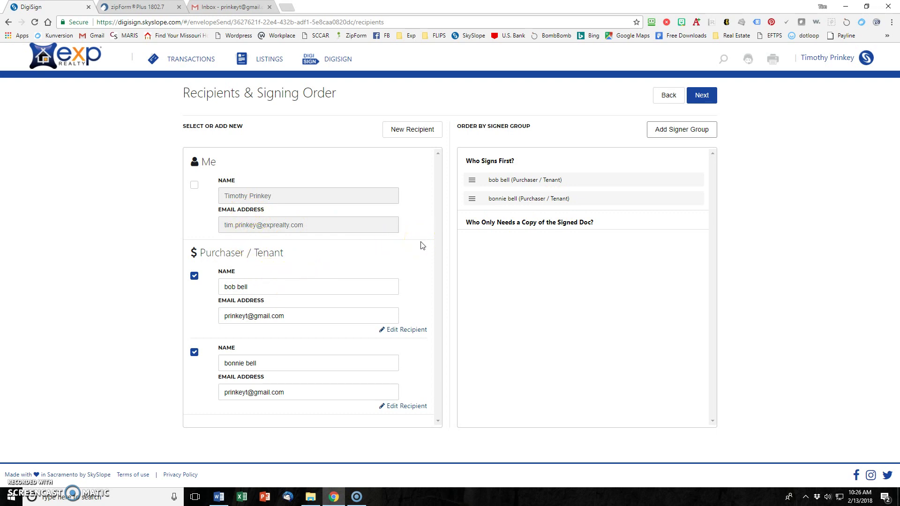
Add the broker contact as a new recipient with the Broker role.
click(415, 131)
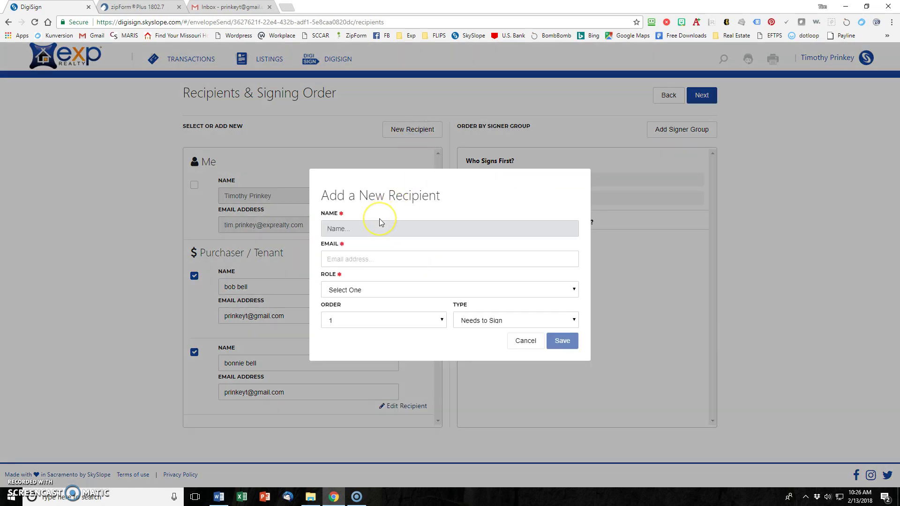
text(ann)
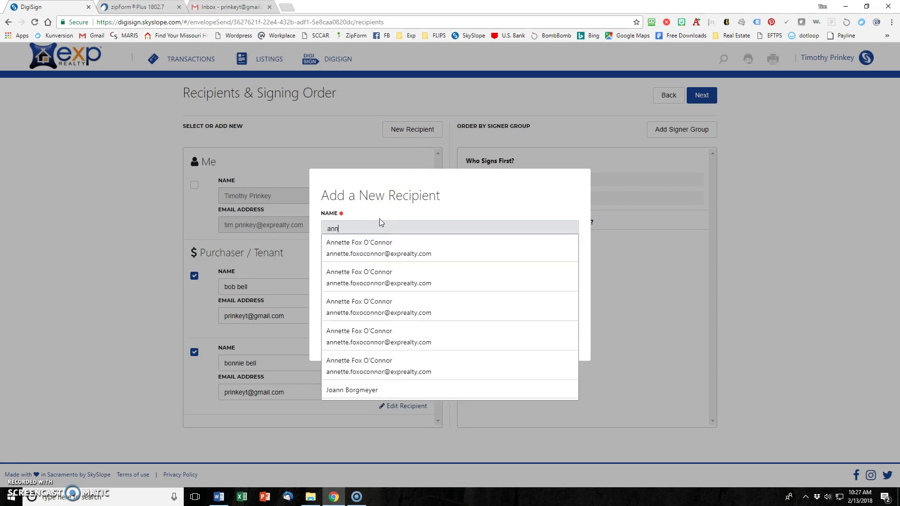
click(373, 243)
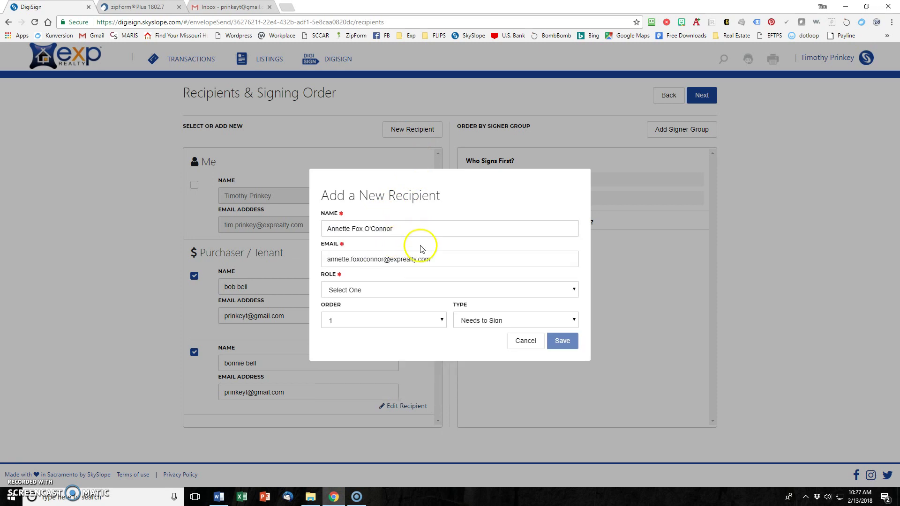
click(418, 290)
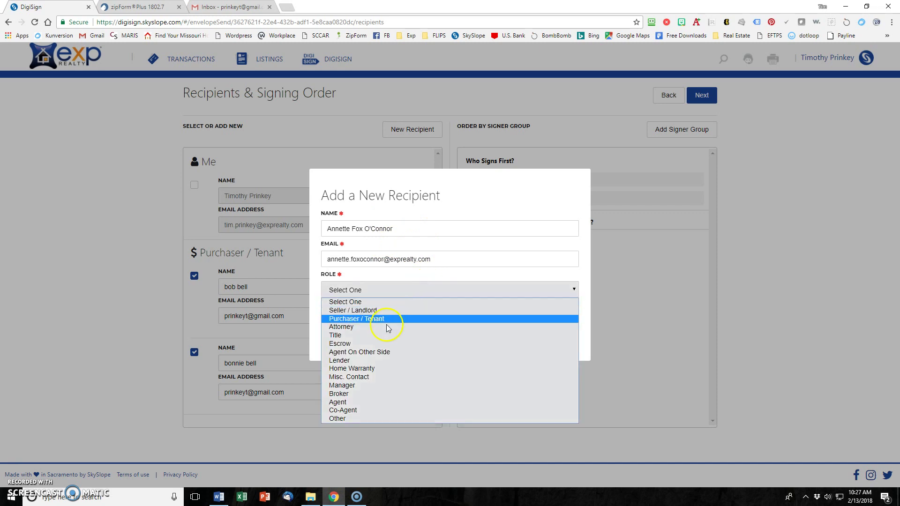
click(365, 393)
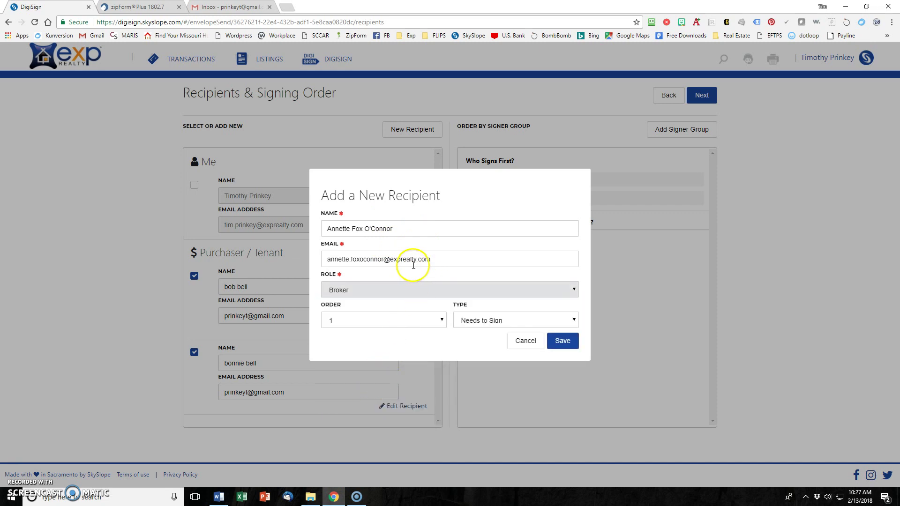
click(560, 339)
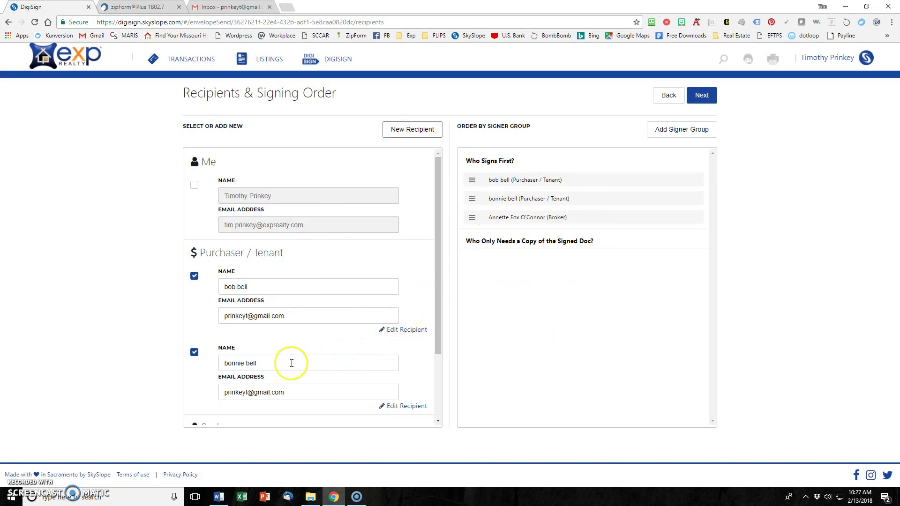
Remove the broker from the signers and continue to field placement.
scroll(282, 350, down, 2)
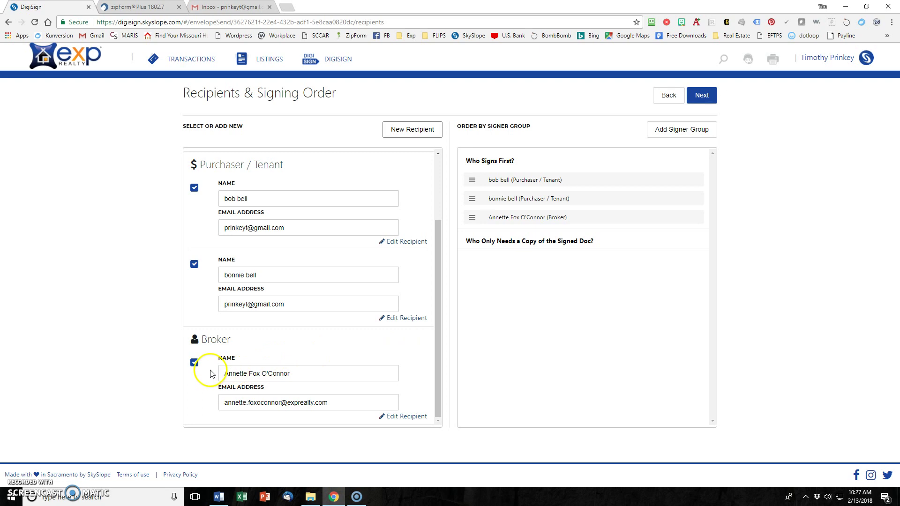
click(194, 363)
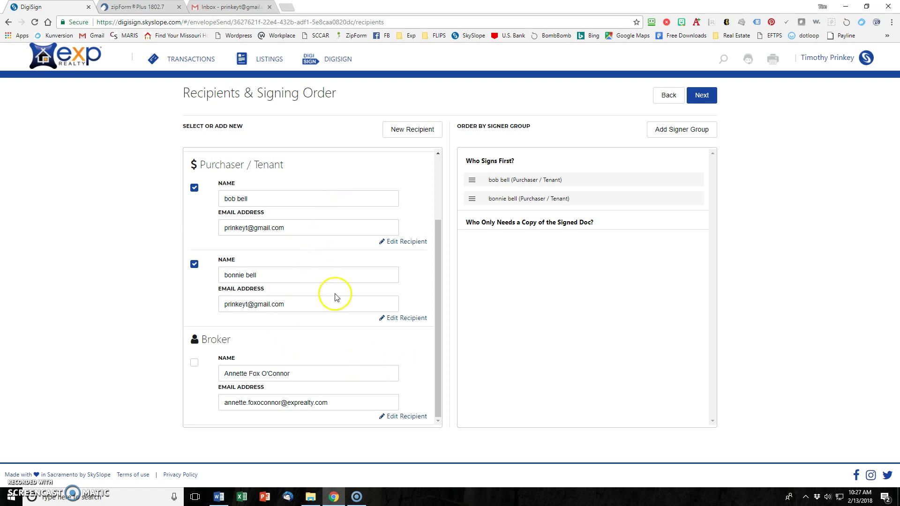
scroll(418, 300, up, 1)
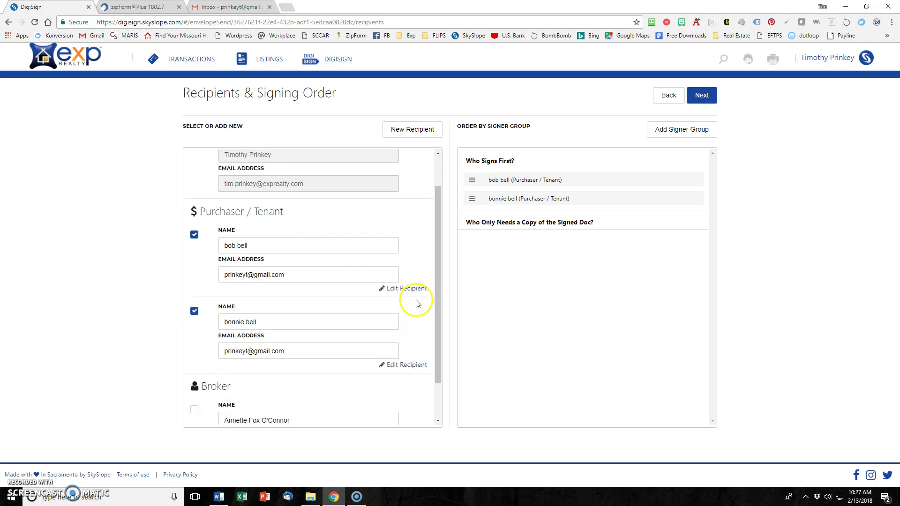
click(705, 100)
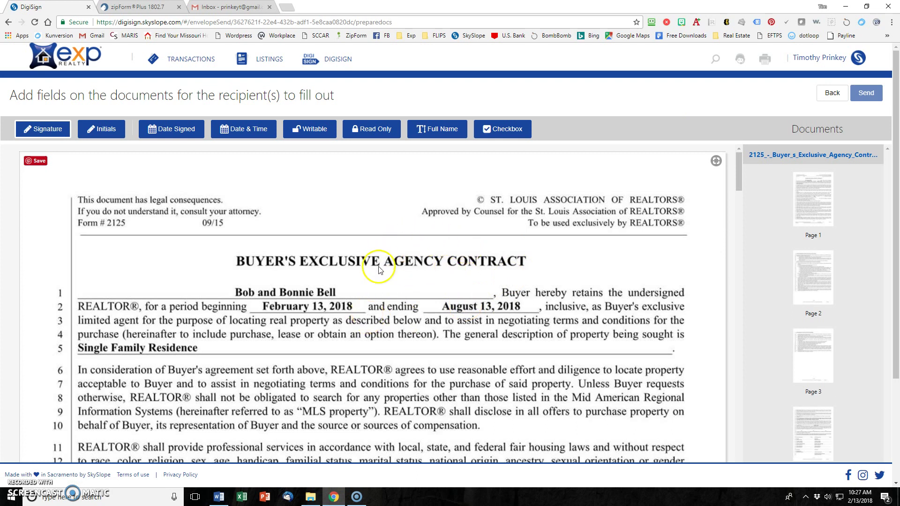
Place the first buyer's signature and date-signed fields on the left buyer signature and DATE lines.
scroll(395, 277, down, 20)
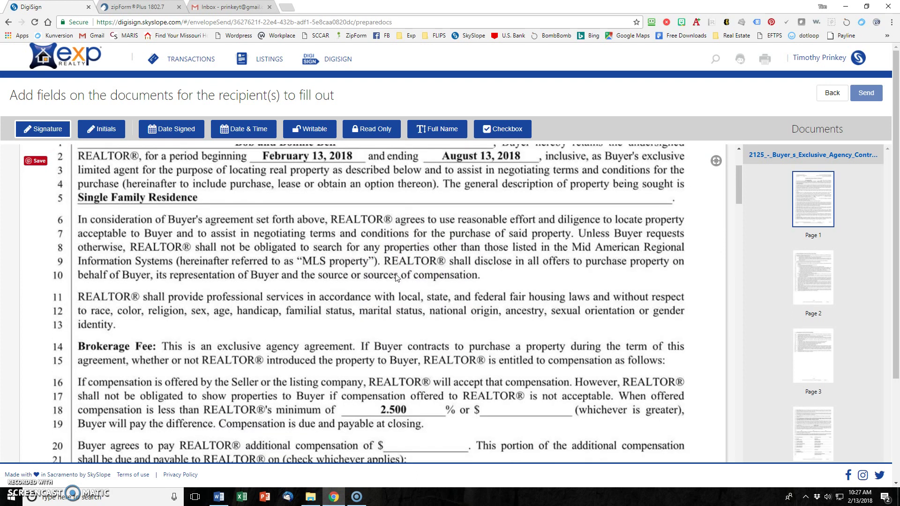
scroll(395, 278, down, 20)
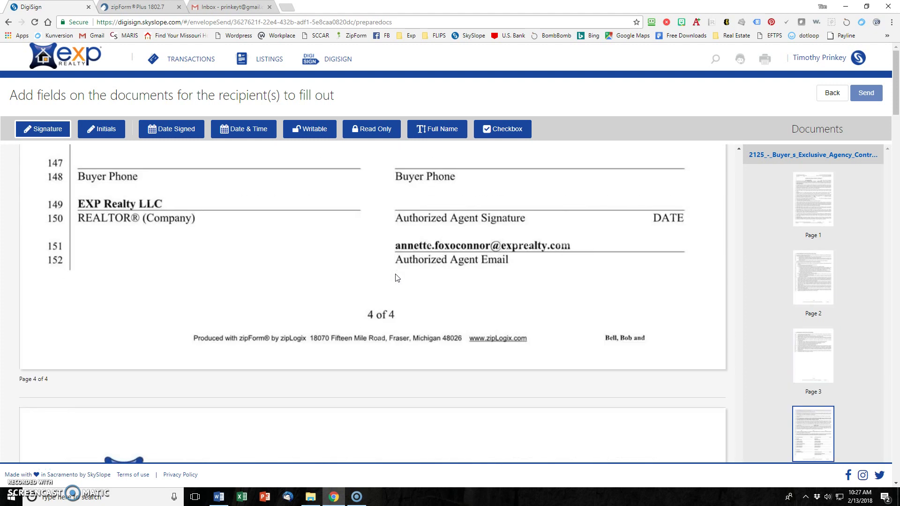
scroll(396, 277, up, 15)
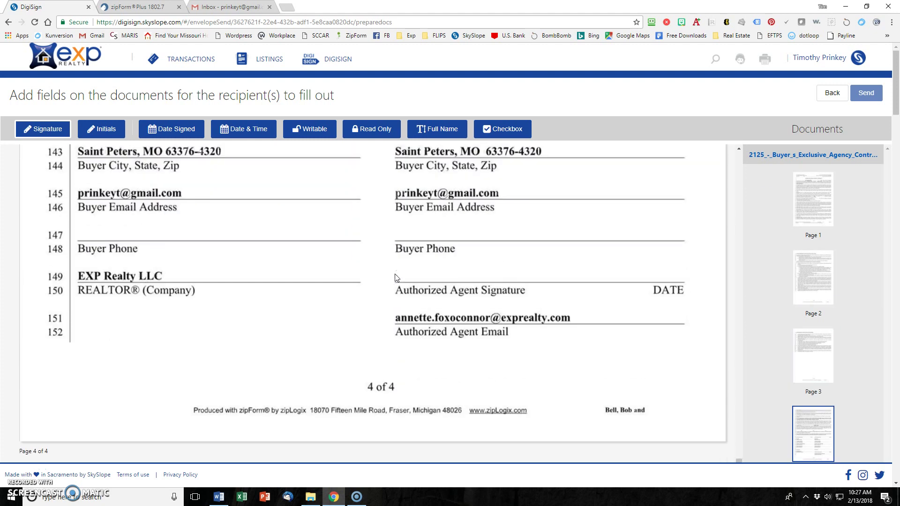
scroll(396, 277, up, 1)
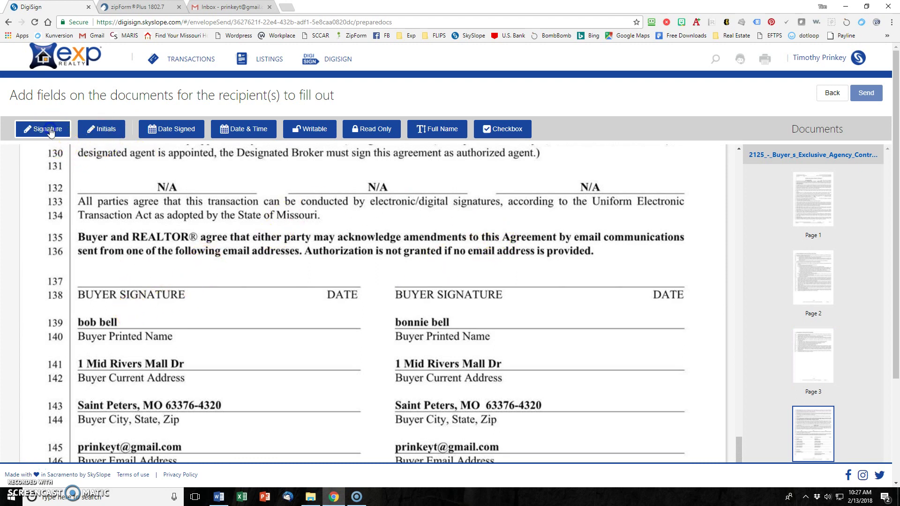
drag(50, 132, 125, 209)
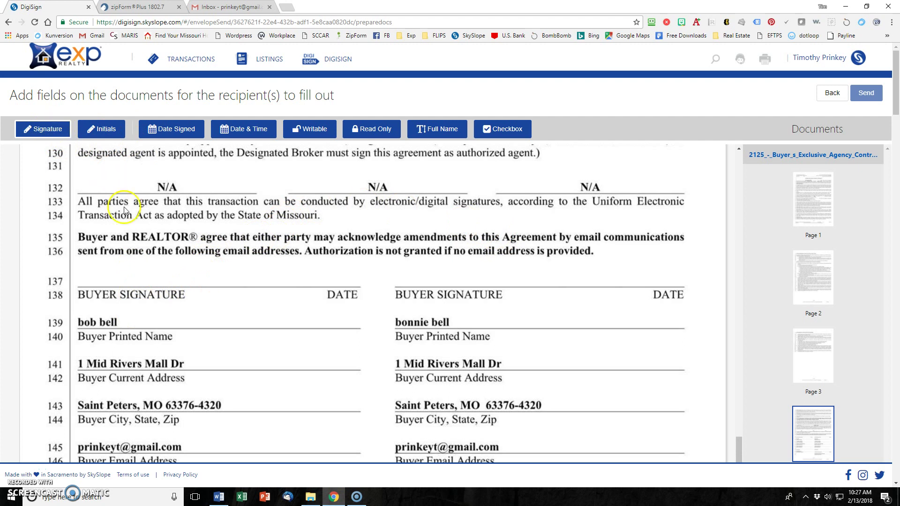
click(126, 275)
mouse_move(191, 278)
mouse_down()
mouse_move(160, 267)
mouse_move(149, 282)
mouse_up()
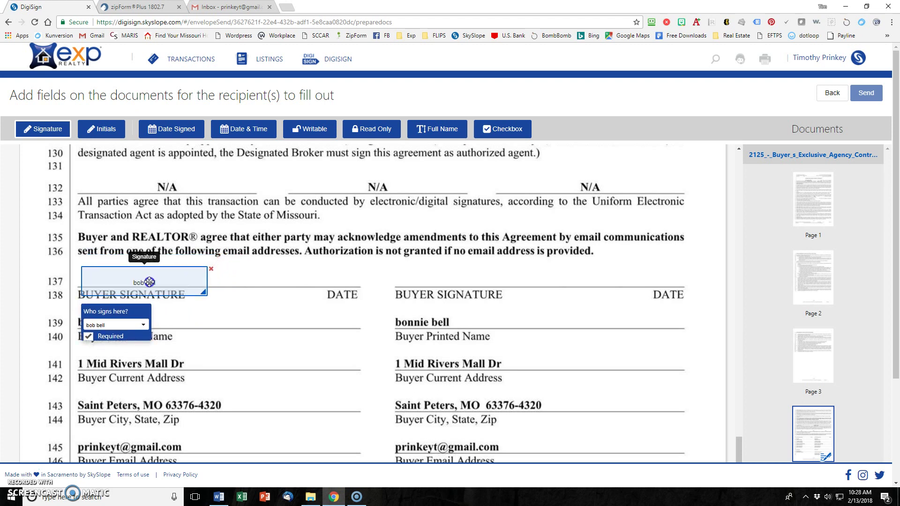
drag(149, 282, 152, 272)
click(173, 129)
click(348, 277)
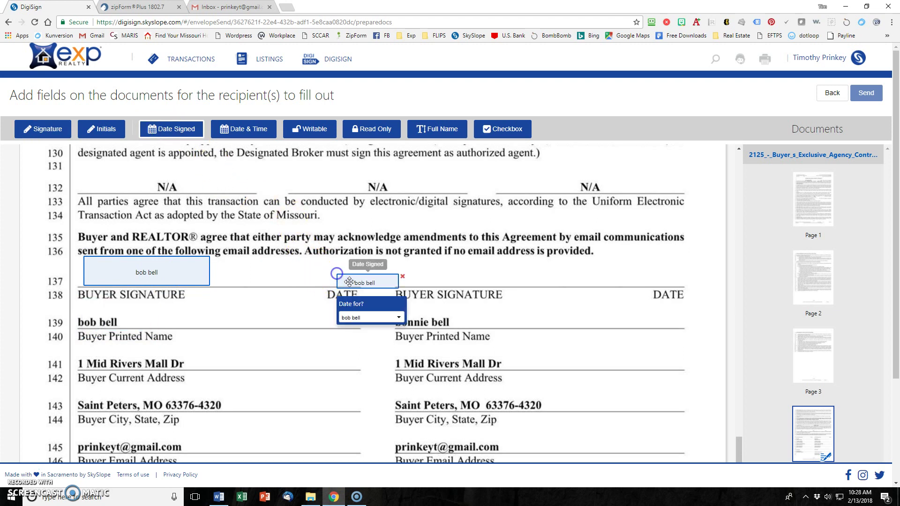
drag(348, 276, 332, 279)
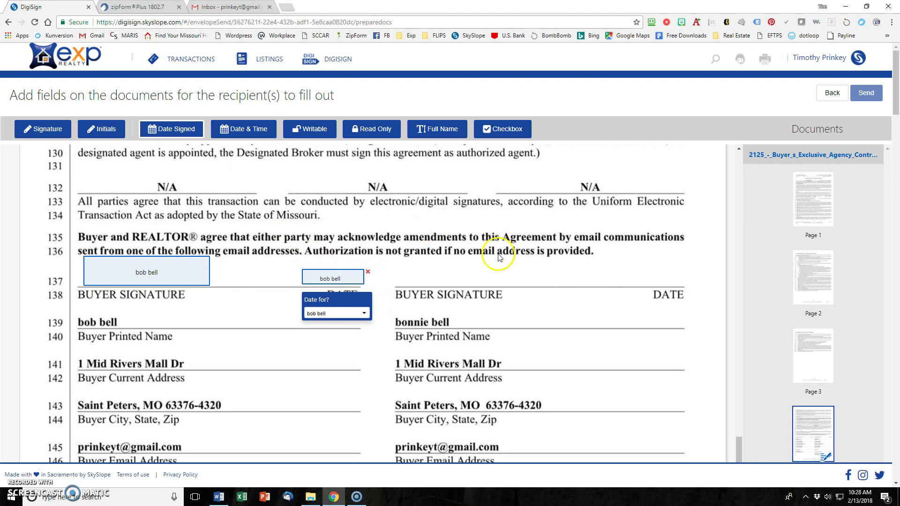
Place a signature field above the right BUYER SIGNATURE line, assigned to the second buyer.
click(42, 129)
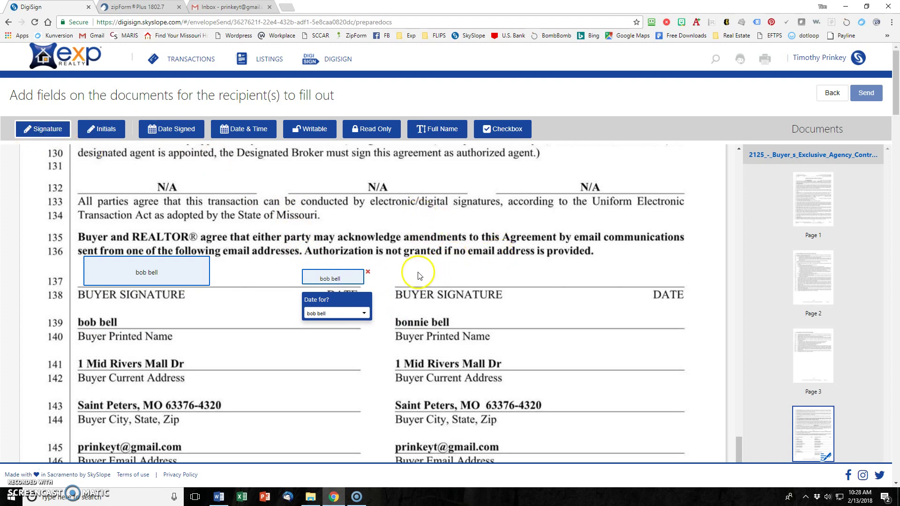
click(449, 282)
mouse_move(449, 282)
mouse_down()
mouse_move(448, 257)
mouse_move(437, 264)
mouse_up()
click(168, 131)
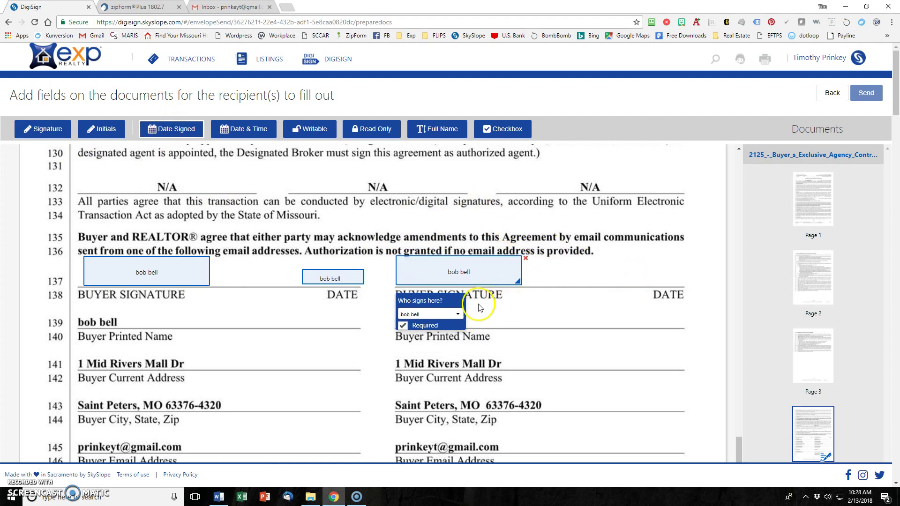
click(452, 315)
click(431, 343)
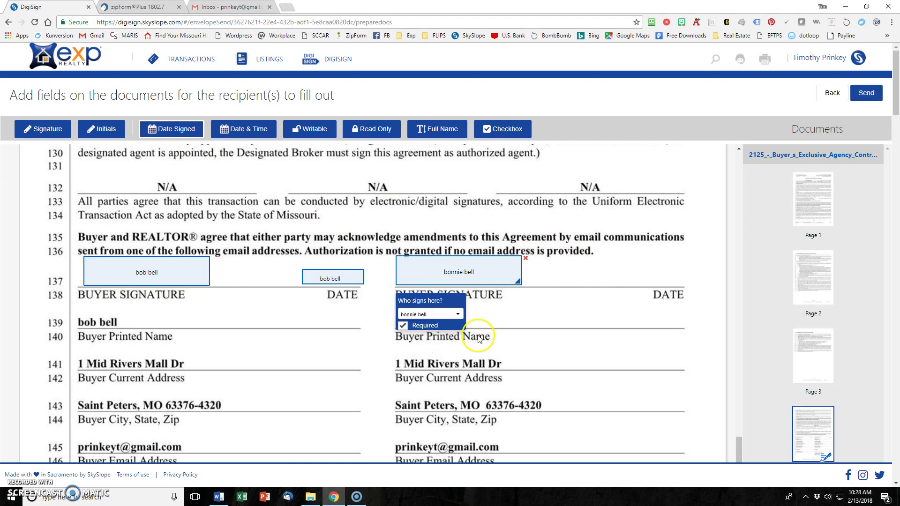
Add the second buyer's date-signed field on the right DATE line and delete a stray date field.
click(649, 274)
drag(672, 282, 647, 284)
click(626, 312)
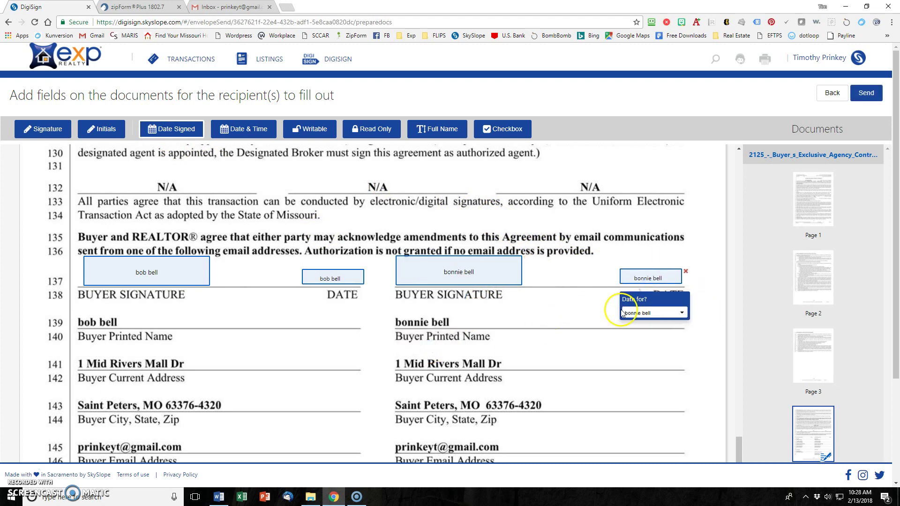
click(592, 323)
click(654, 313)
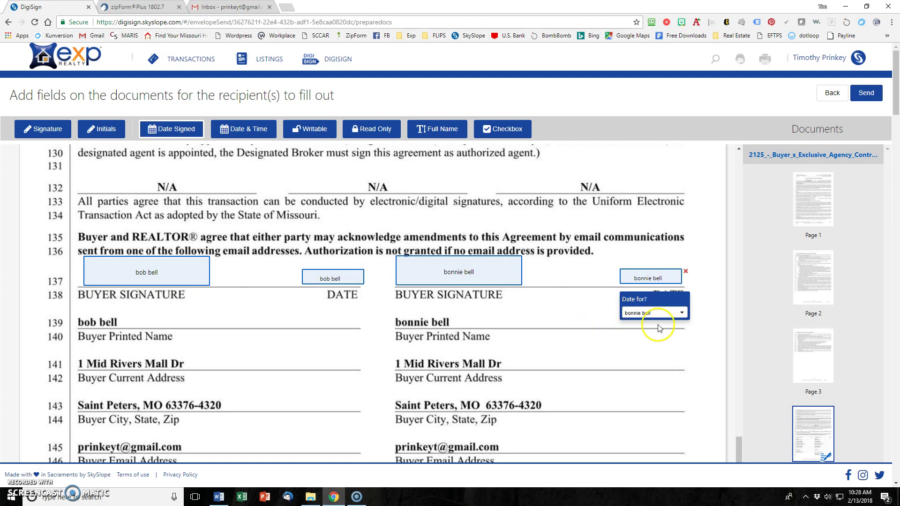
click(604, 315)
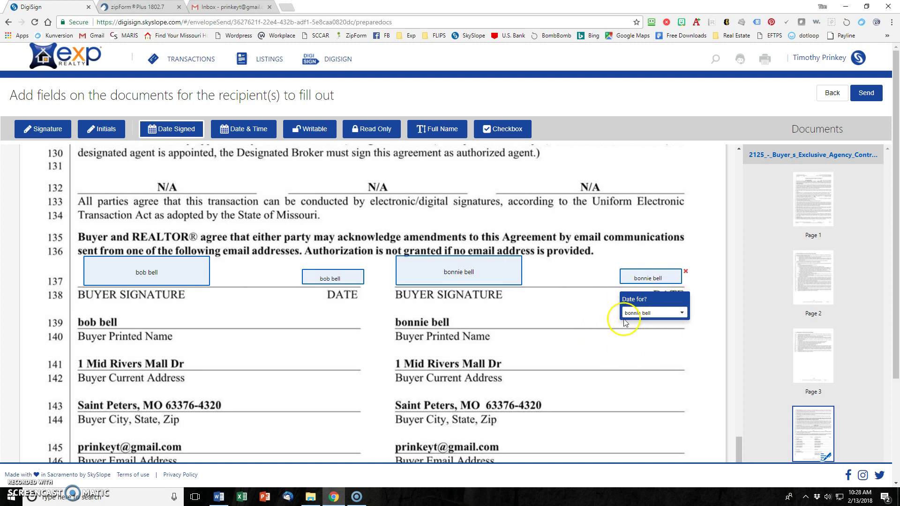
click(624, 317)
click(547, 319)
click(545, 318)
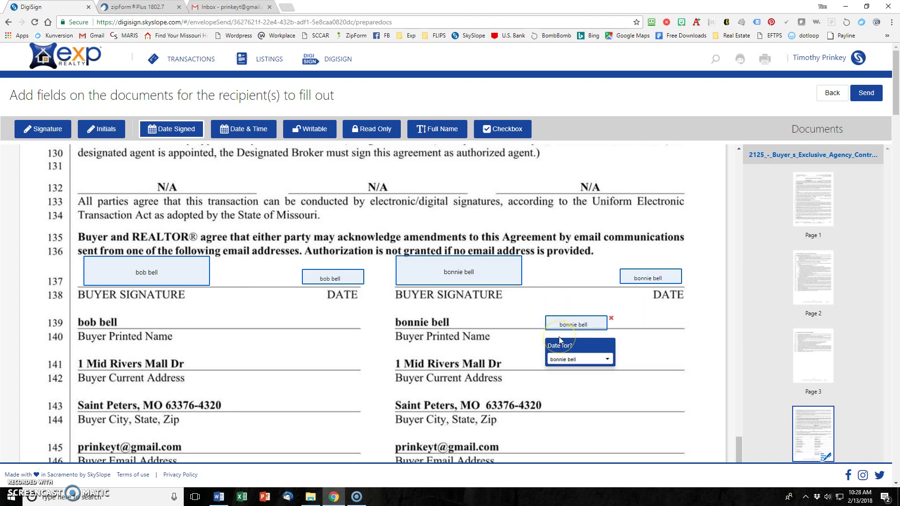
click(611, 319)
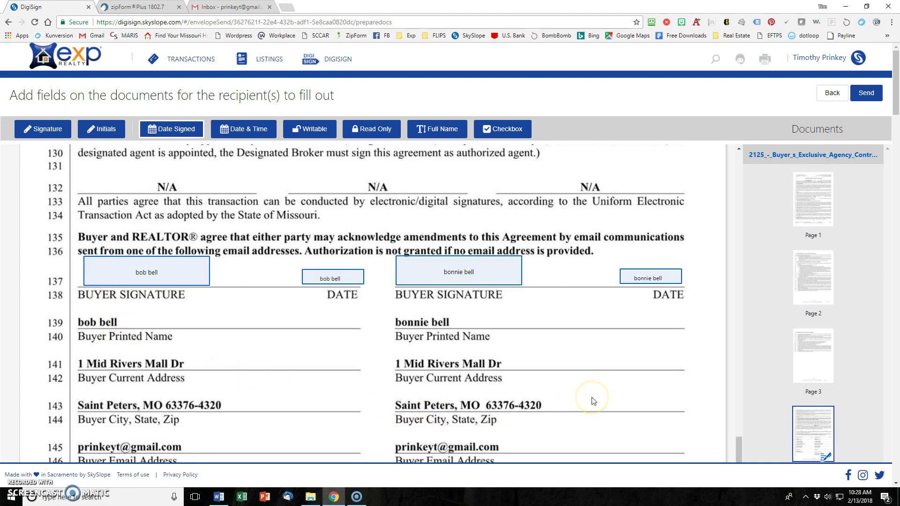
On the Wire Fraud Advisory, place a date-signed field on the last Date line.
scroll(593, 401, down, 10)
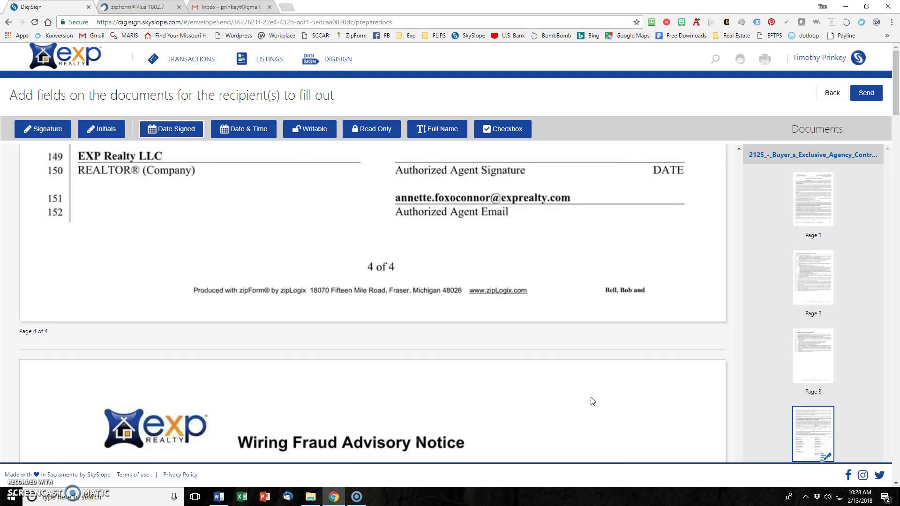
scroll(591, 400, down, 4)
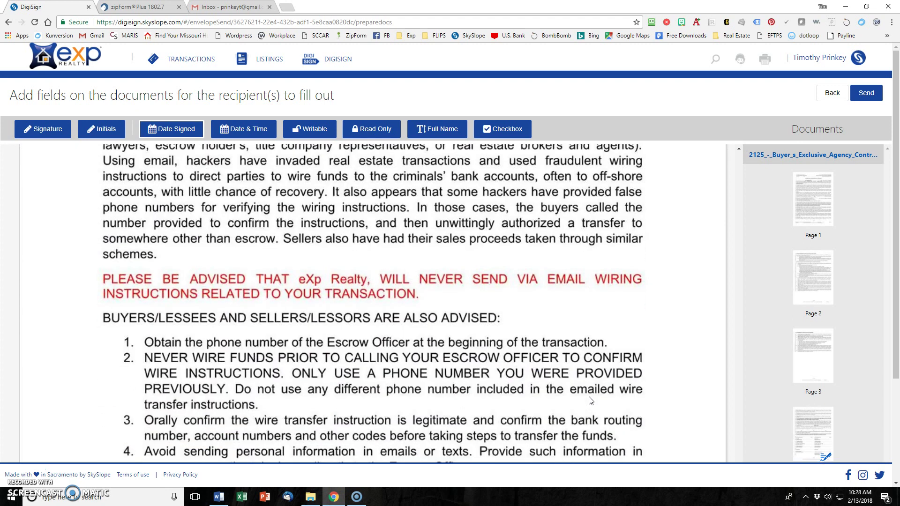
scroll(591, 401, down, 1)
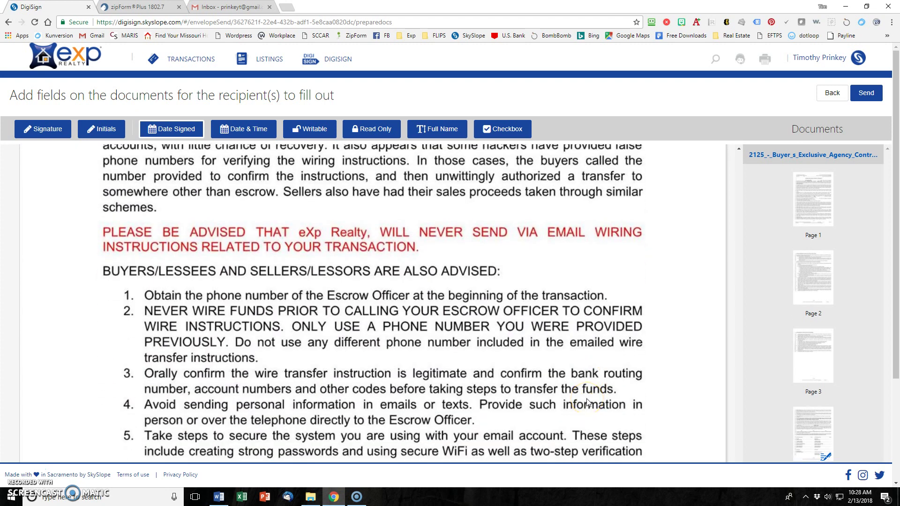
scroll(537, 376, down, 2)
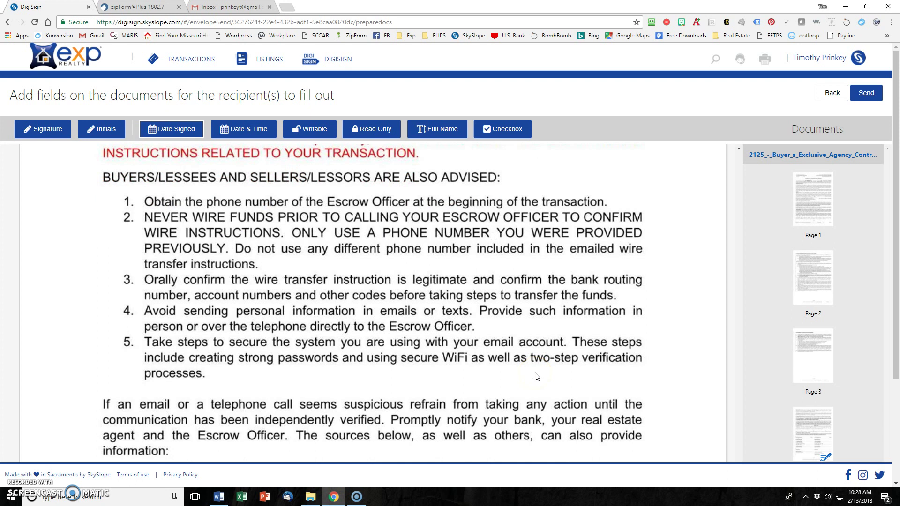
scroll(537, 376, down, 8)
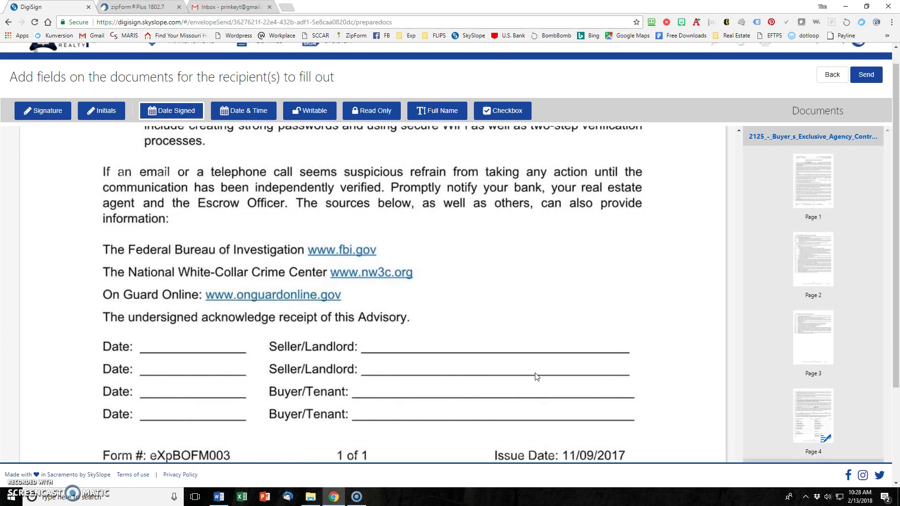
scroll(525, 359, up, 1)
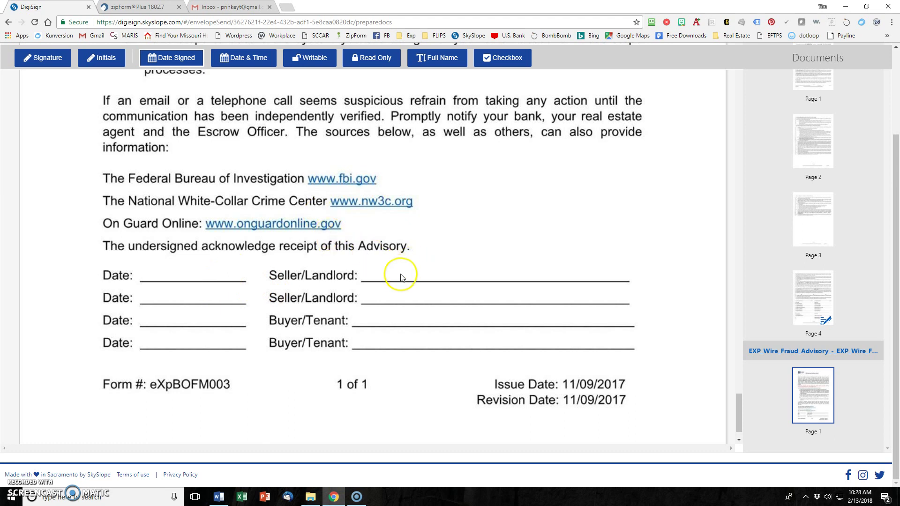
click(379, 343)
drag(379, 347, 173, 341)
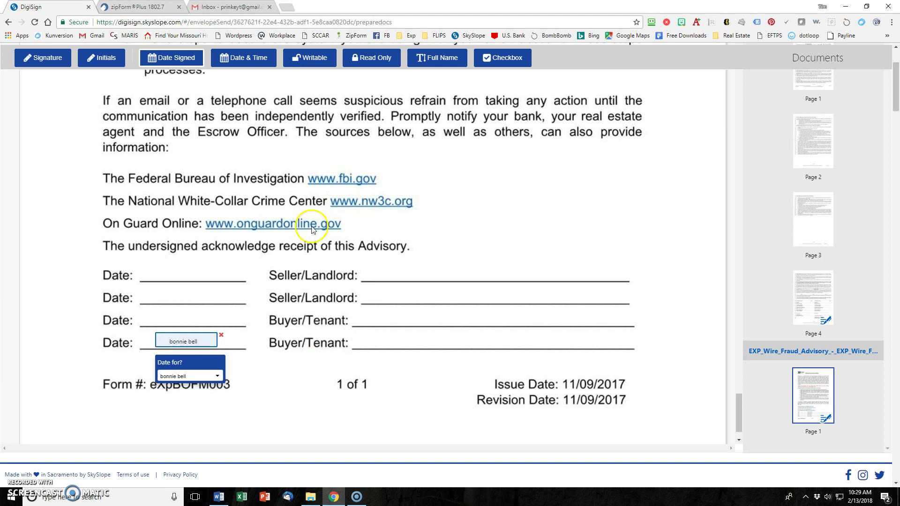
Add signature fields on the last and third Buyer/Tenant lines, assigning the third to the first buyer.
click(49, 58)
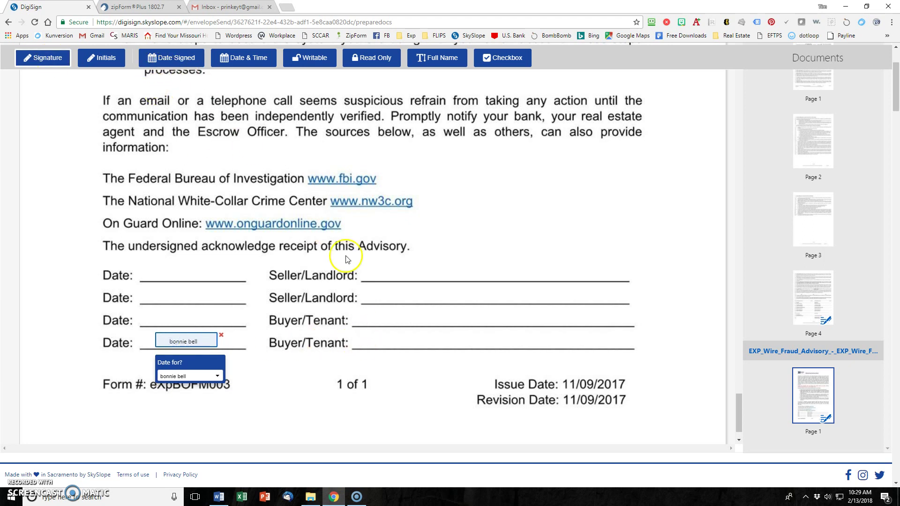
click(431, 339)
mouse_move(435, 338)
mouse_down()
mouse_move(393, 323)
mouse_move(409, 323)
mouse_up()
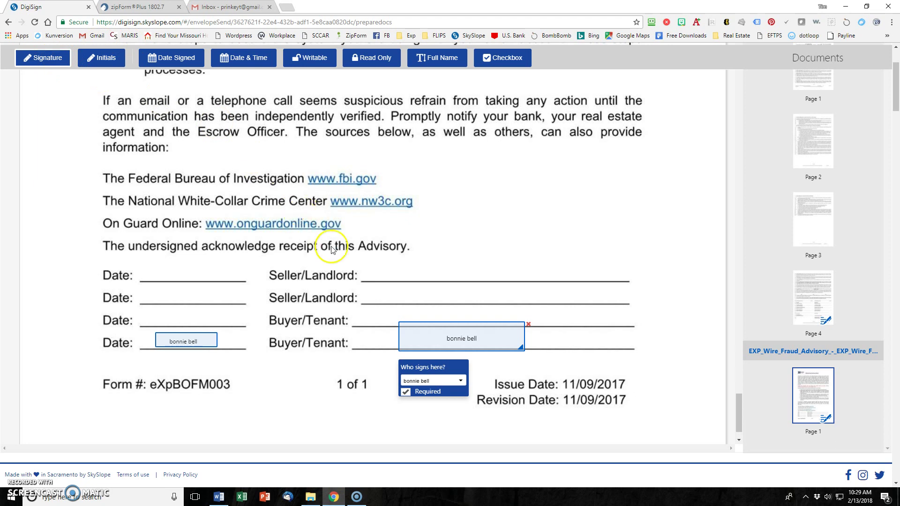
click(379, 312)
drag(466, 316, 486, 305)
click(460, 359)
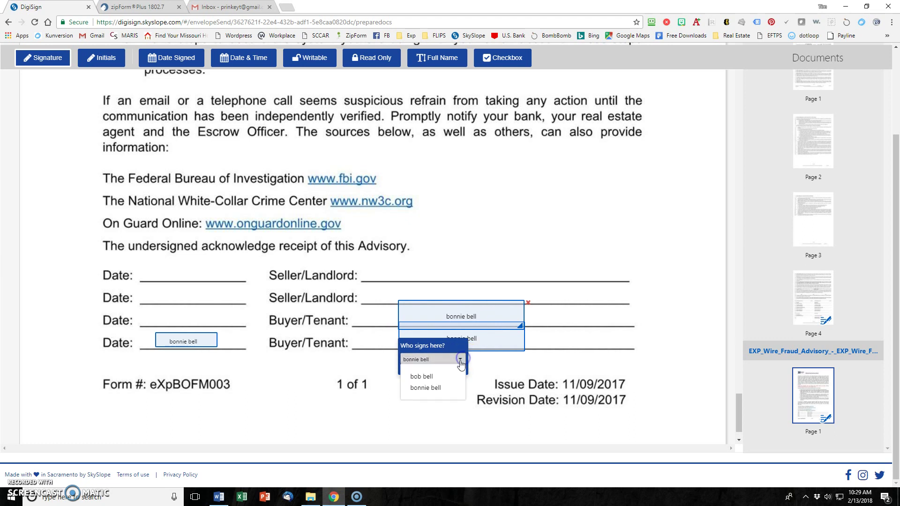
click(424, 376)
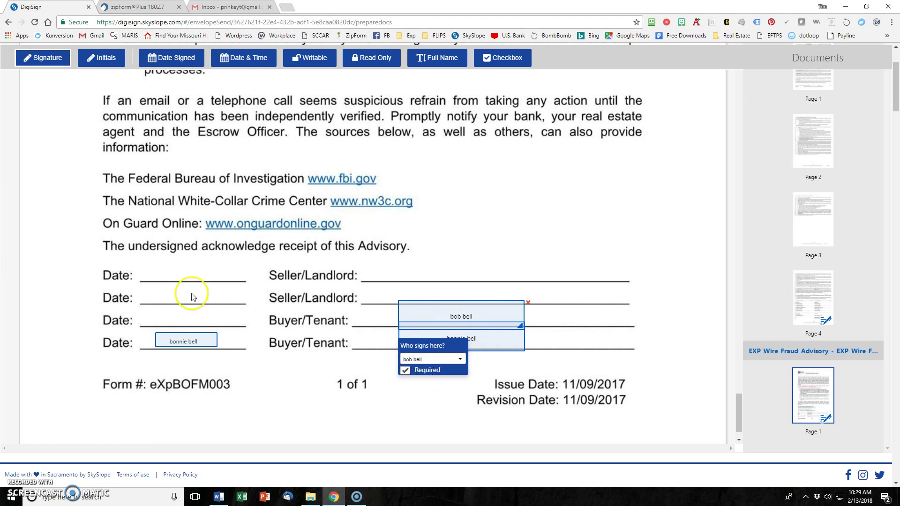
Place the first buyer's date-signed field on the third Date line and delete a stray date field.
click(173, 57)
click(185, 314)
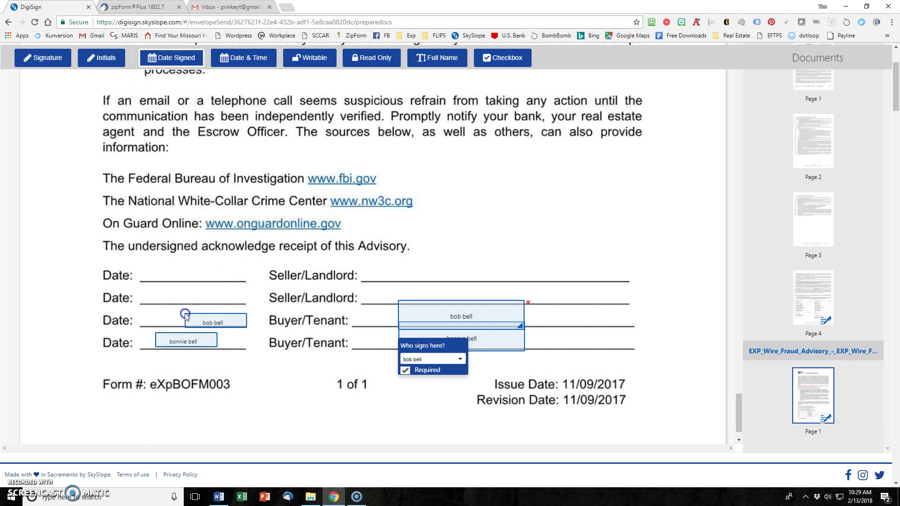
drag(228, 323, 200, 318)
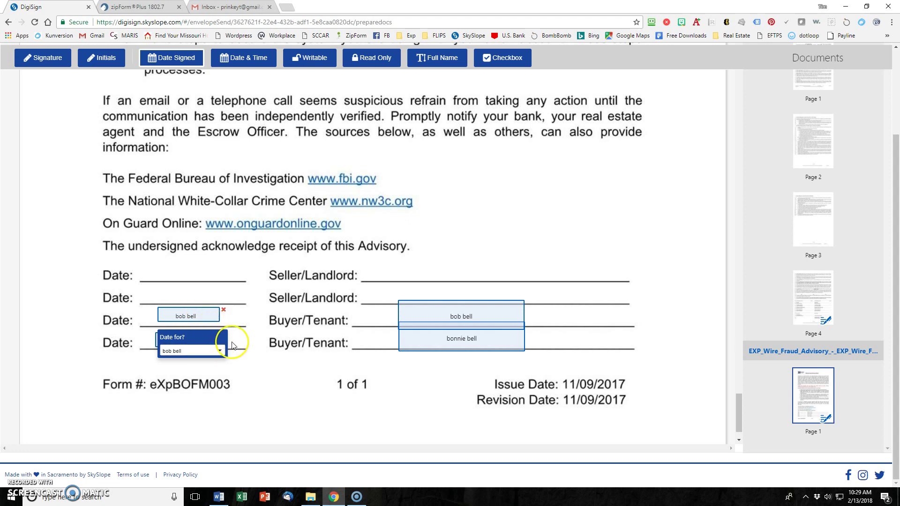
click(283, 347)
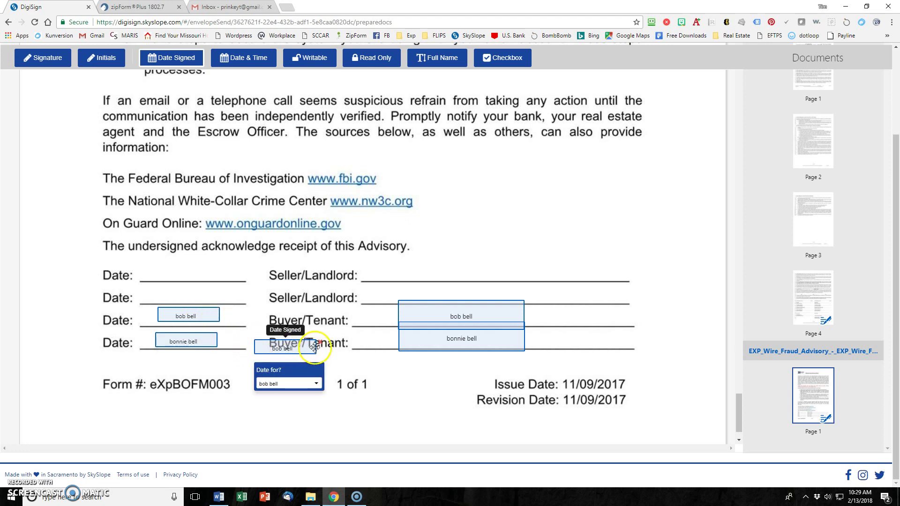
click(320, 344)
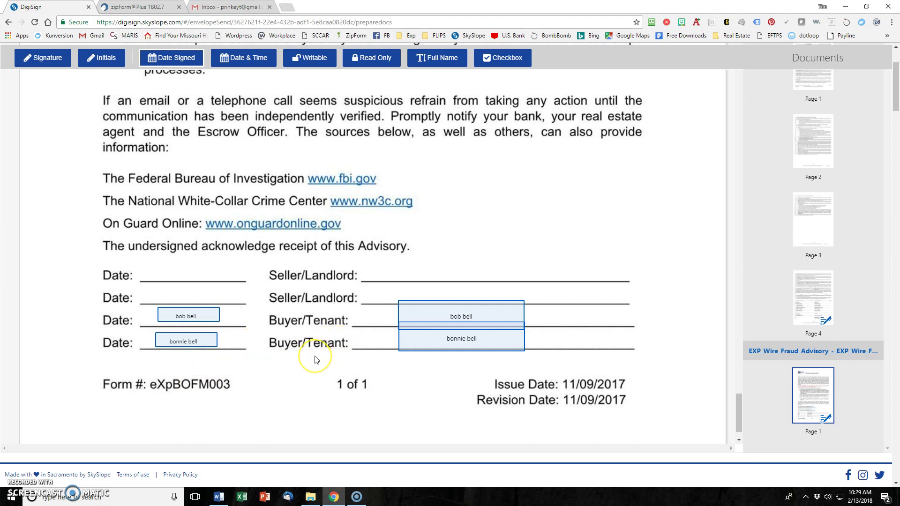
Review the placed fields across both documents and open the Ready to send? dialog.
scroll(315, 359, up, 15)
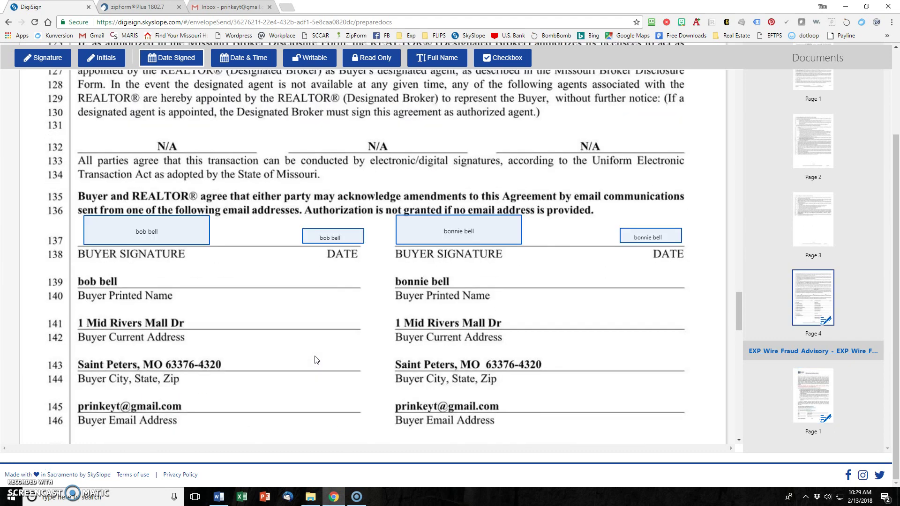
scroll(316, 360, down, 4)
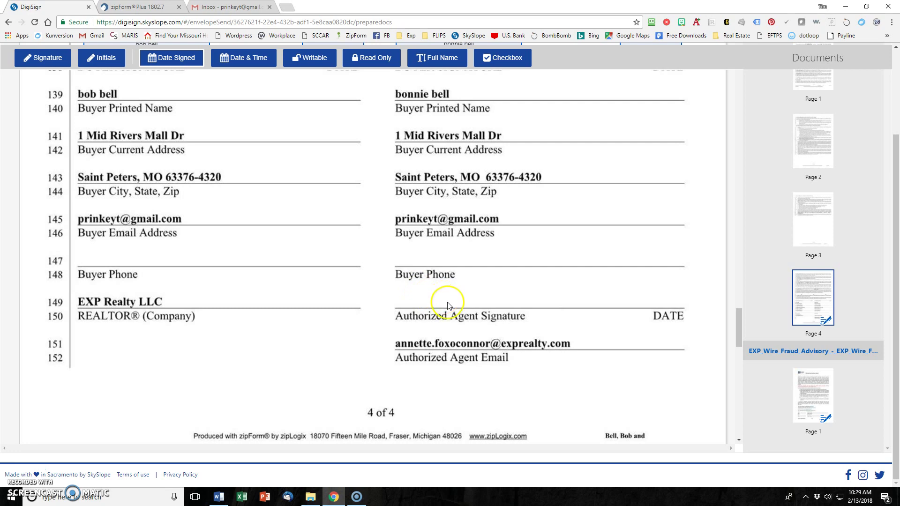
scroll(448, 305, up, 20)
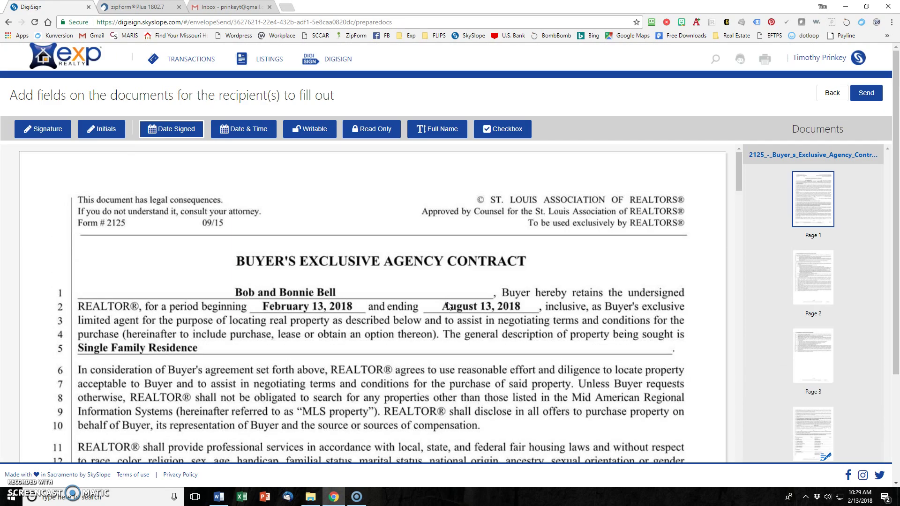
click(866, 94)
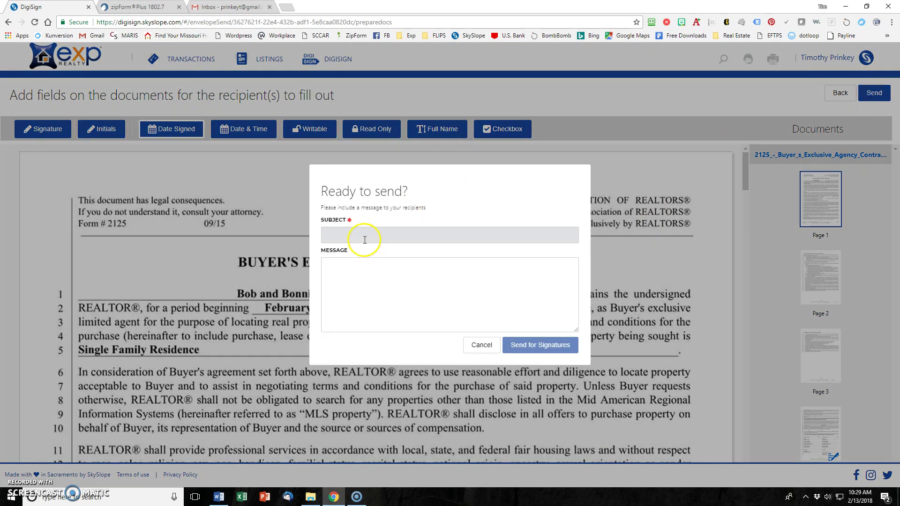
Fill in the email subject and a message for the recipients.
click(332, 239)
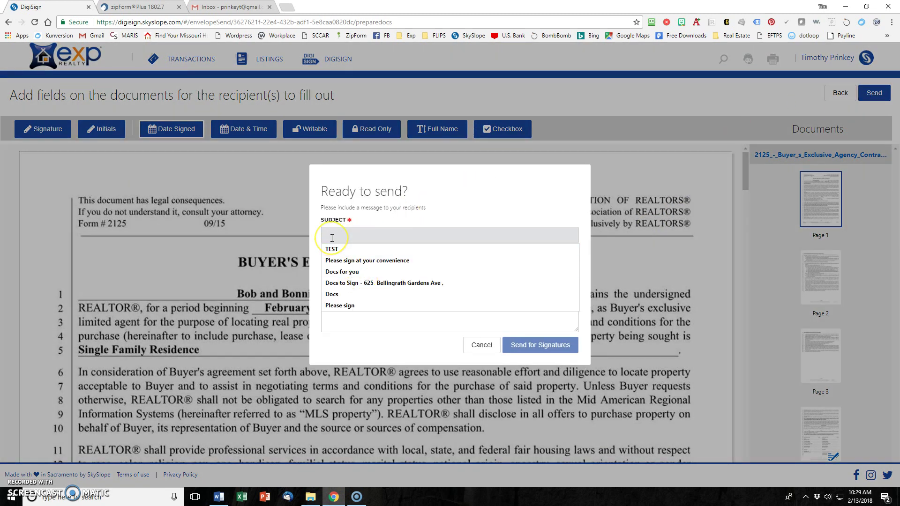
text(BE)
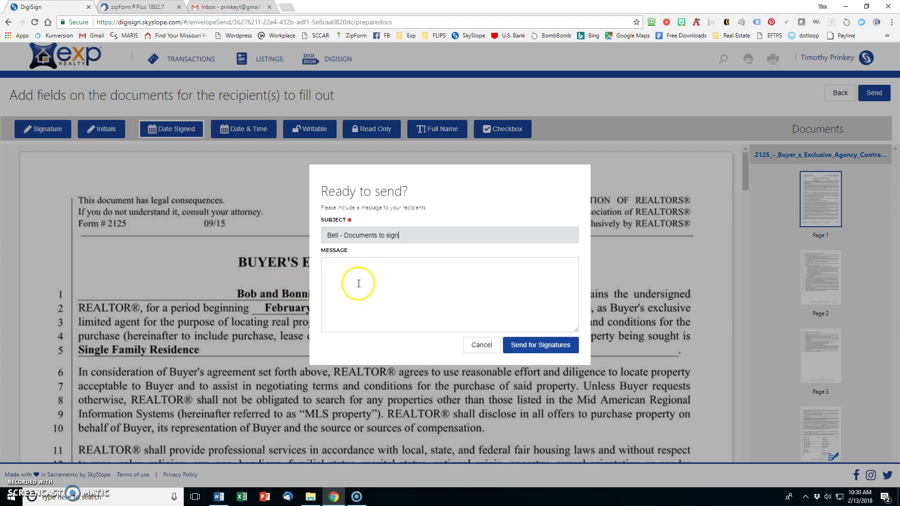
click(349, 274)
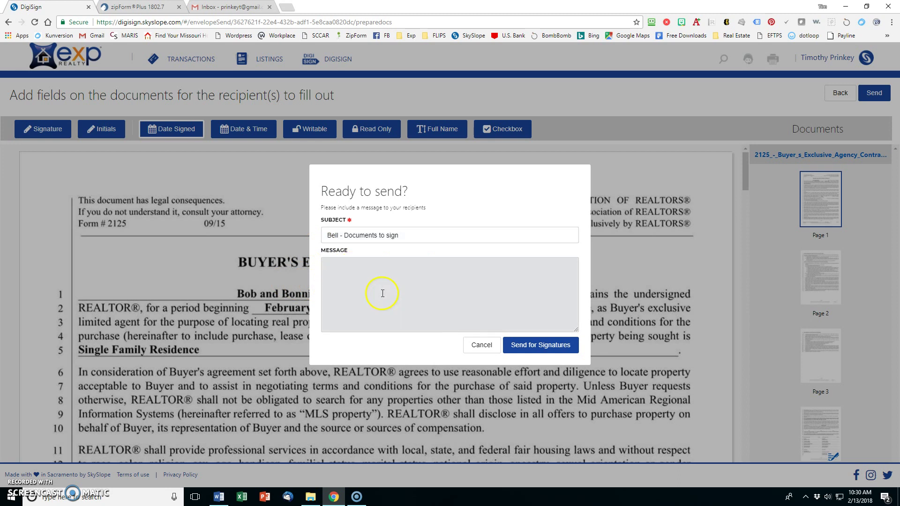
Send the envelope for signatures and dismiss the success notice.
click(528, 348)
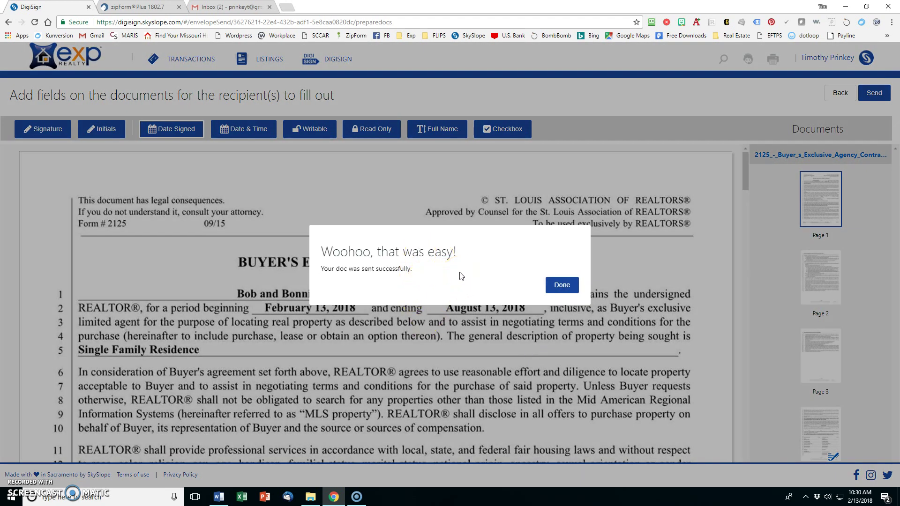
click(559, 287)
click(559, 287)
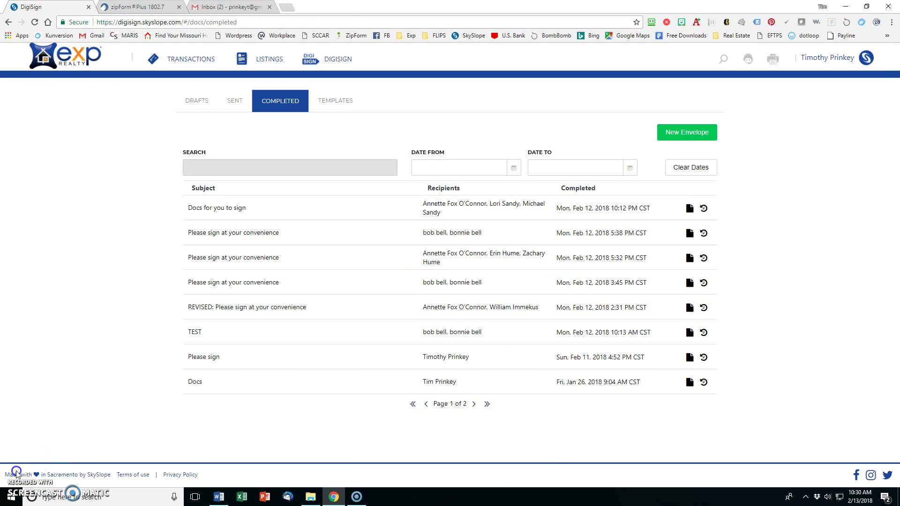
In Gmail, open the first buyer's signing request email and launch REVIEW & SIGN.
click(200, 14)
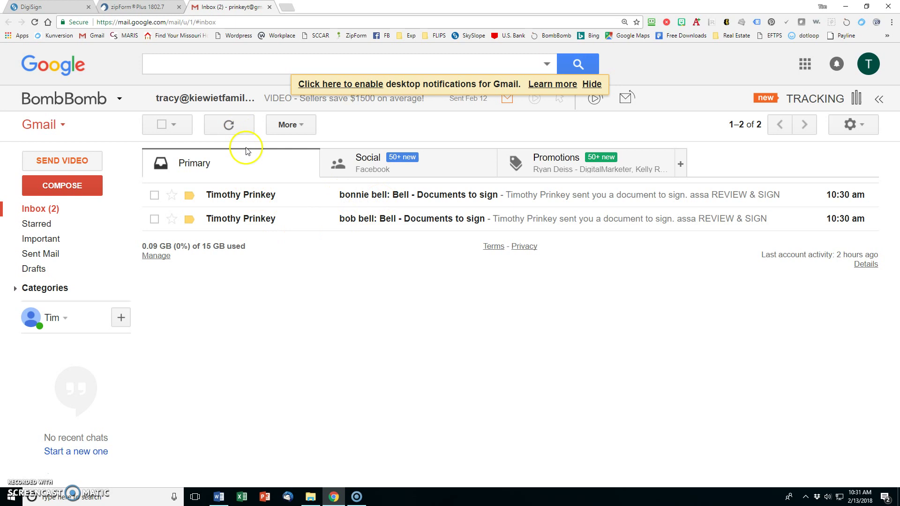
click(383, 225)
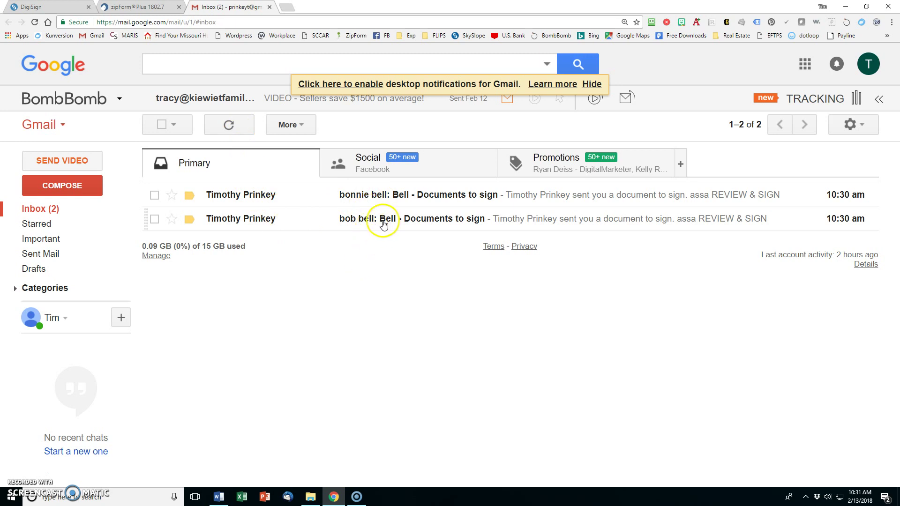
scroll(430, 286, down, 2)
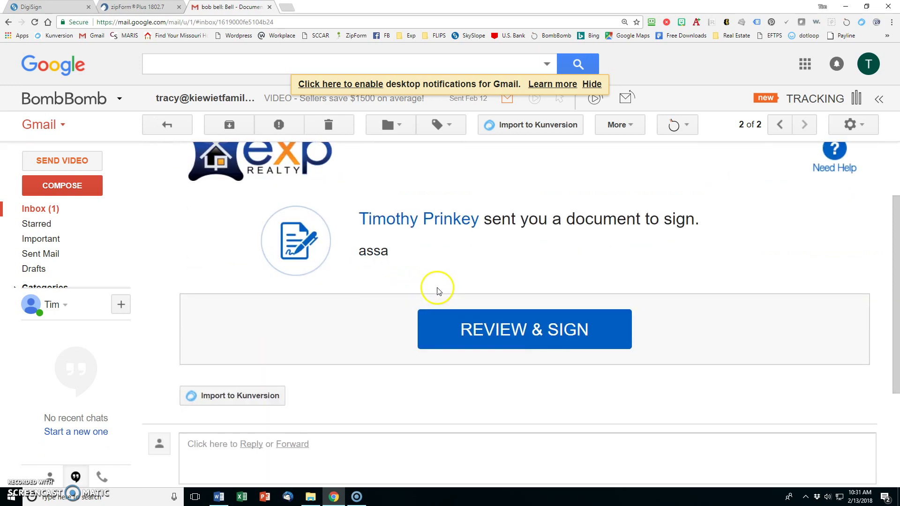
scroll(446, 272, up, 1)
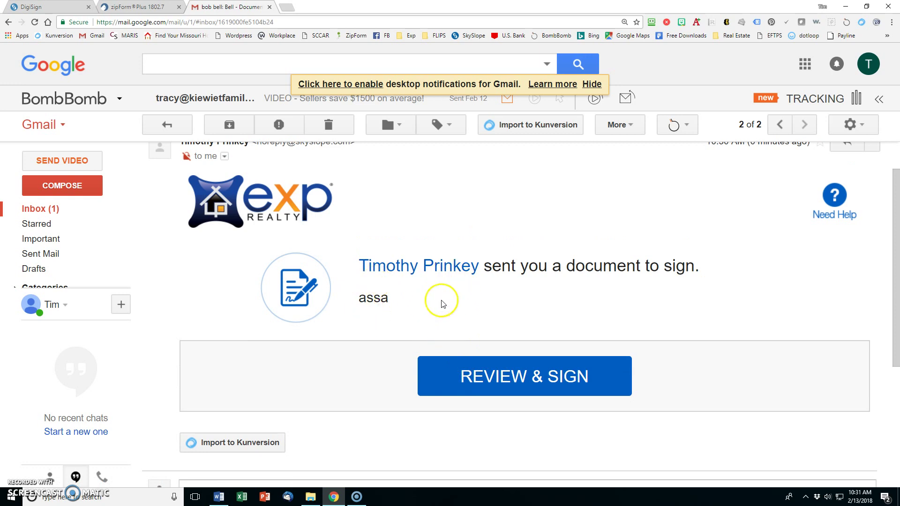
click(559, 400)
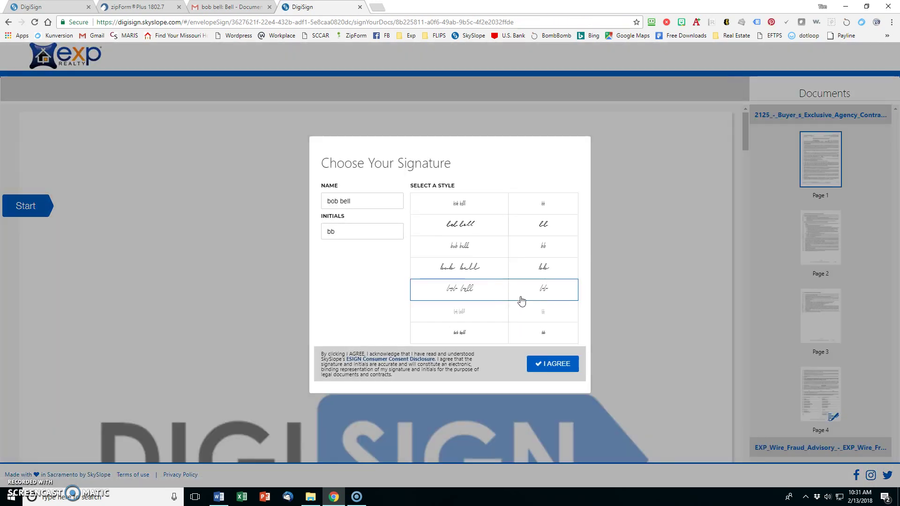
As the first buyer, adopt a handwriting signature, sign the advisory's buyer line, submit, and close the page.
click(466, 227)
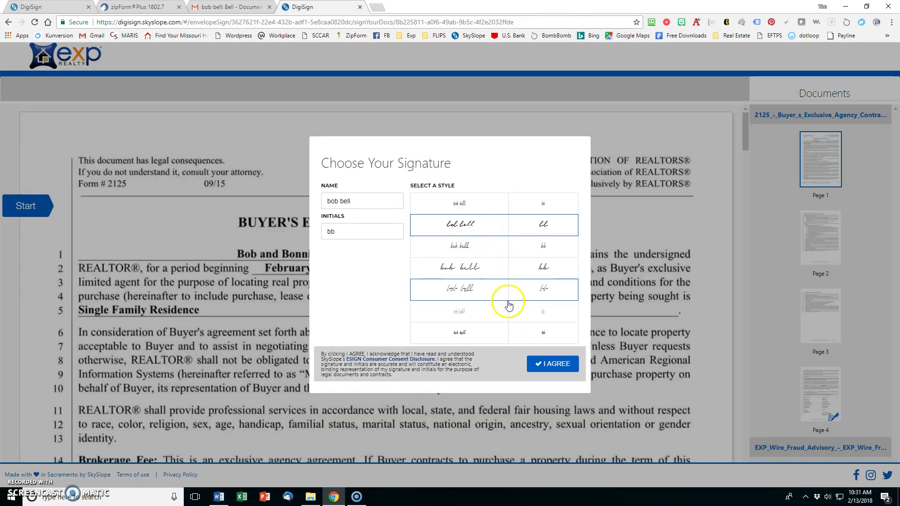
click(553, 363)
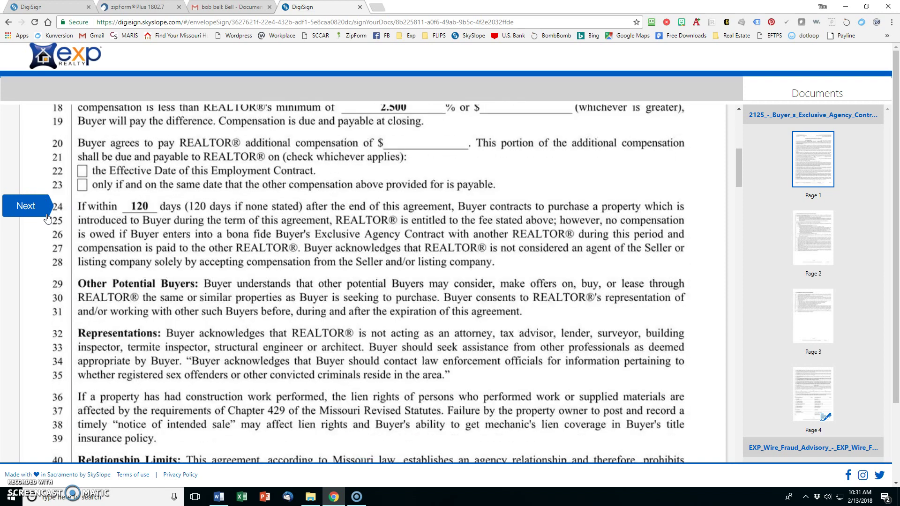
click(178, 218)
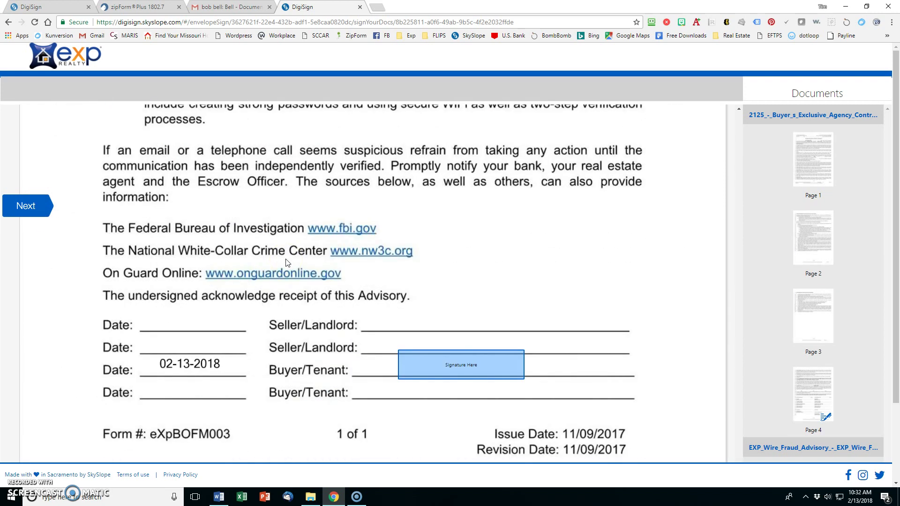
click(465, 371)
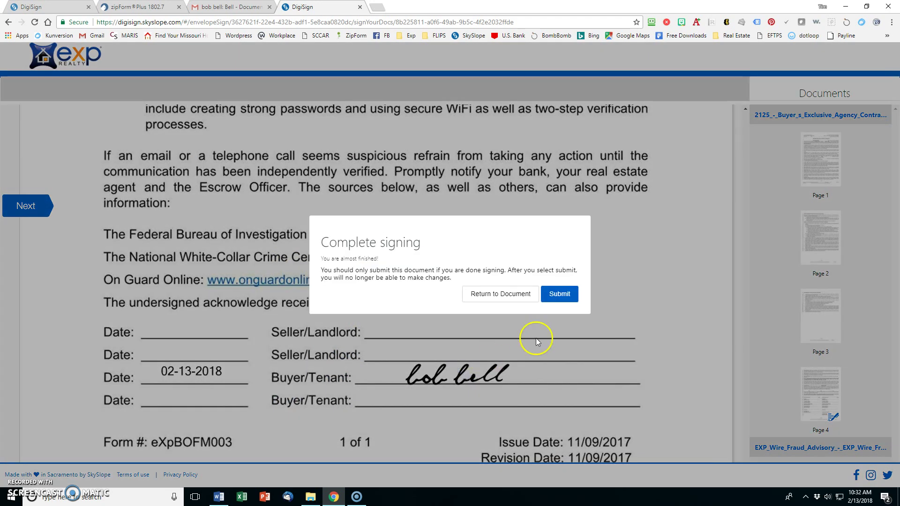
click(557, 294)
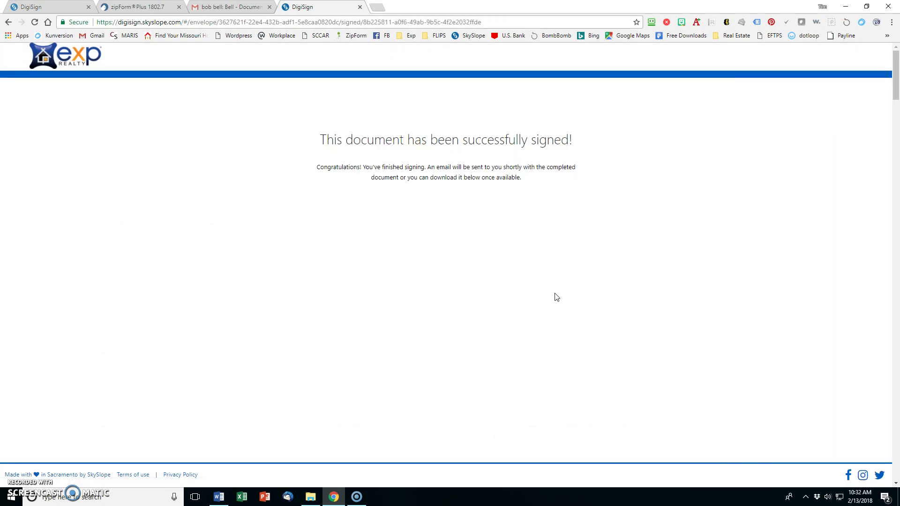
click(360, 7)
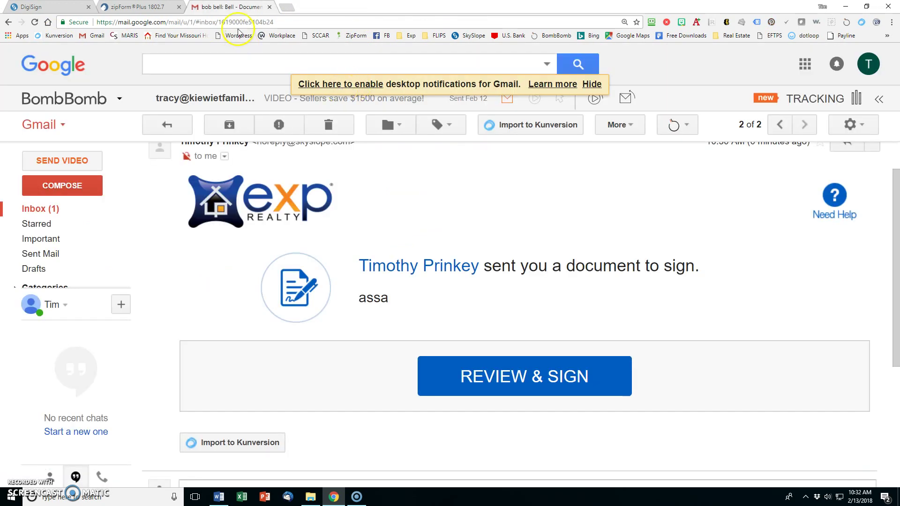
Back in the Gmail inbox, open the second buyer's signing request and start Review & Sign.
click(189, 125)
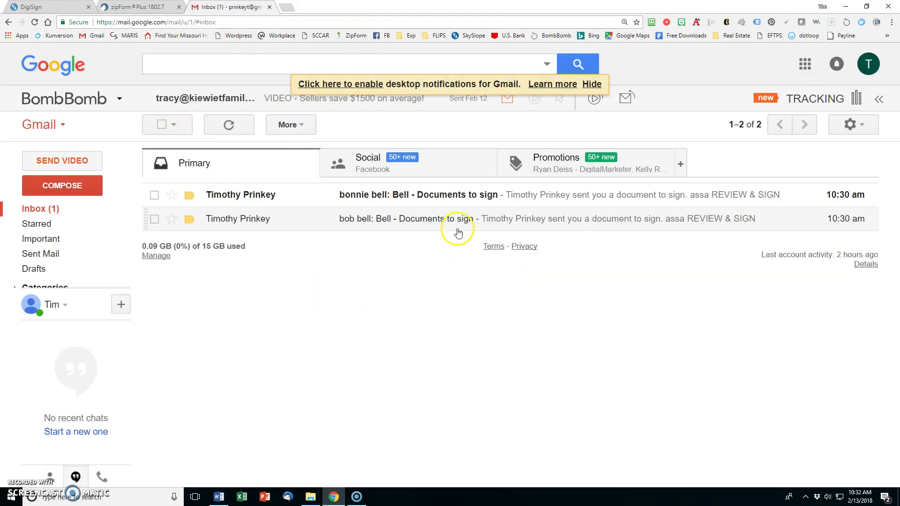
click(488, 195)
scroll(471, 291, down, 2)
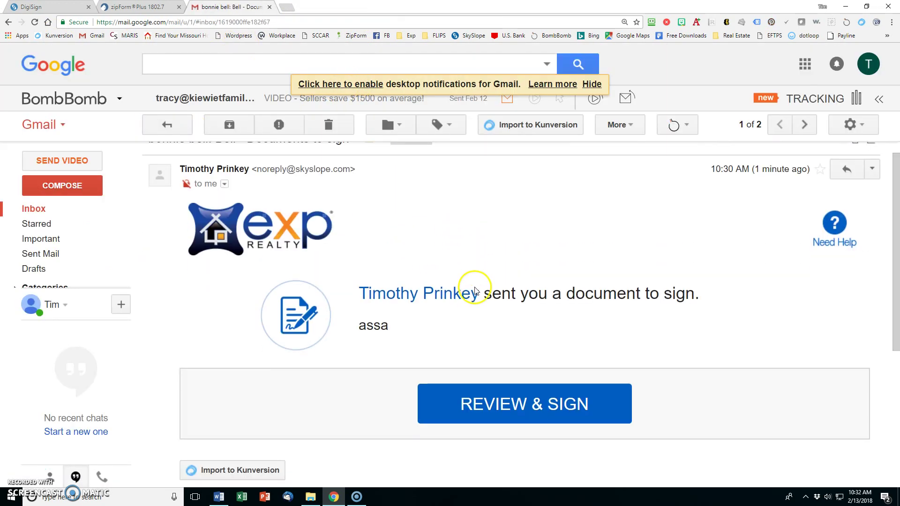
click(498, 327)
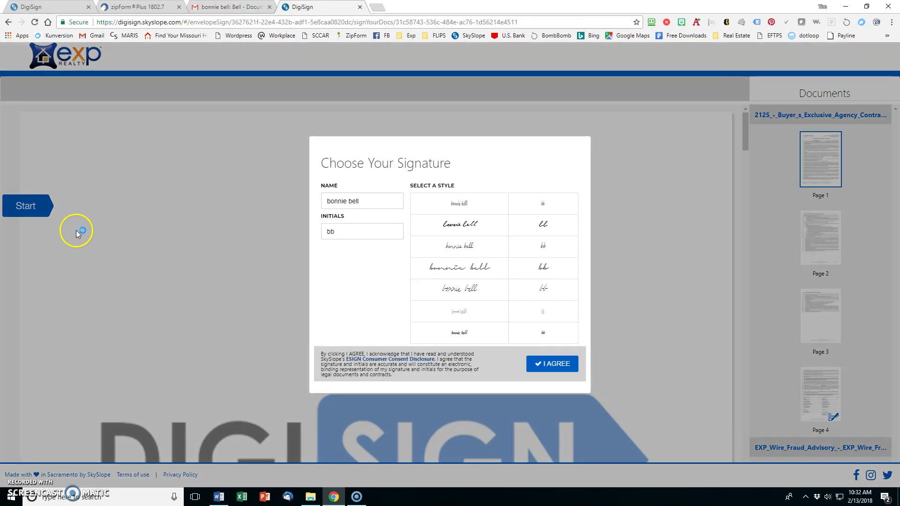
Adopt the second buyer's signature, accept e-sign consent, sign both buyer lines, and submit.
click(443, 225)
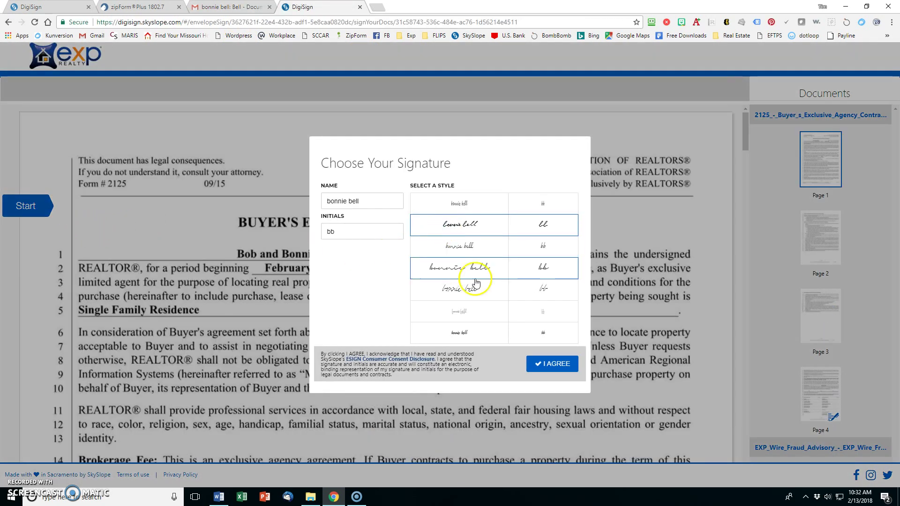
click(553, 364)
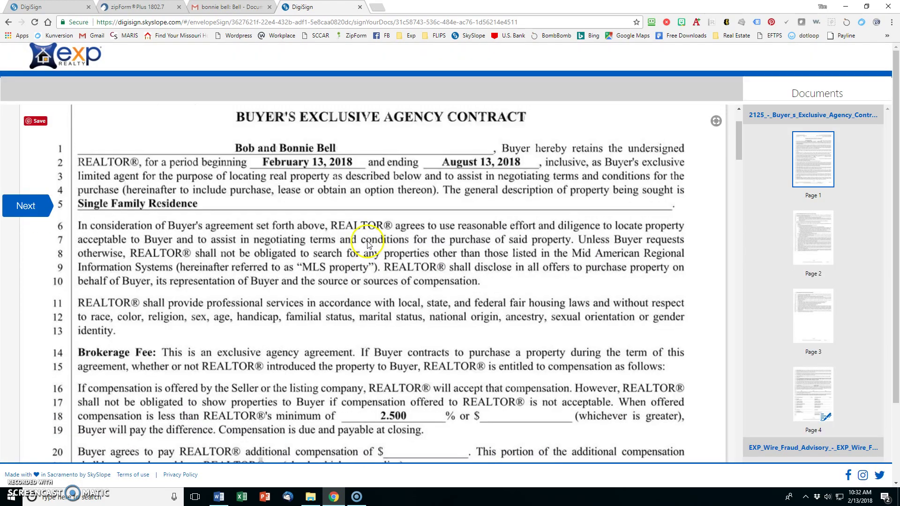
click(440, 201)
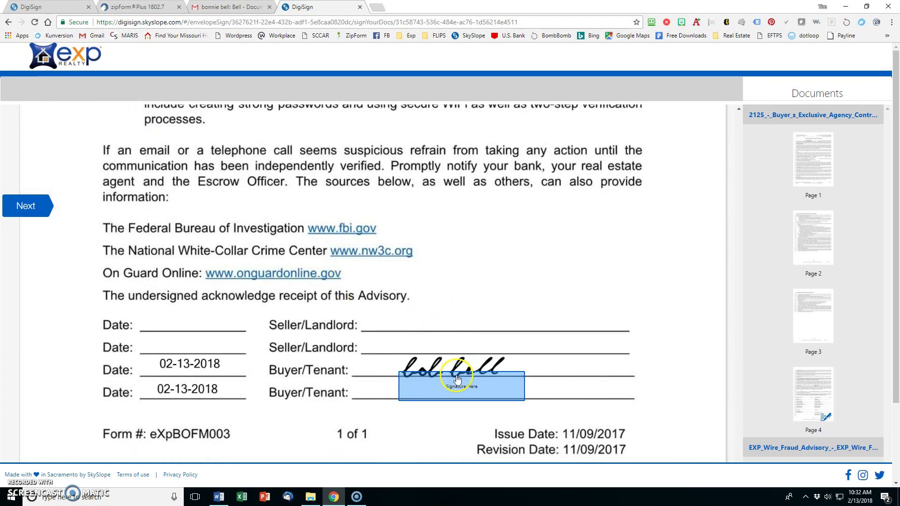
click(401, 396)
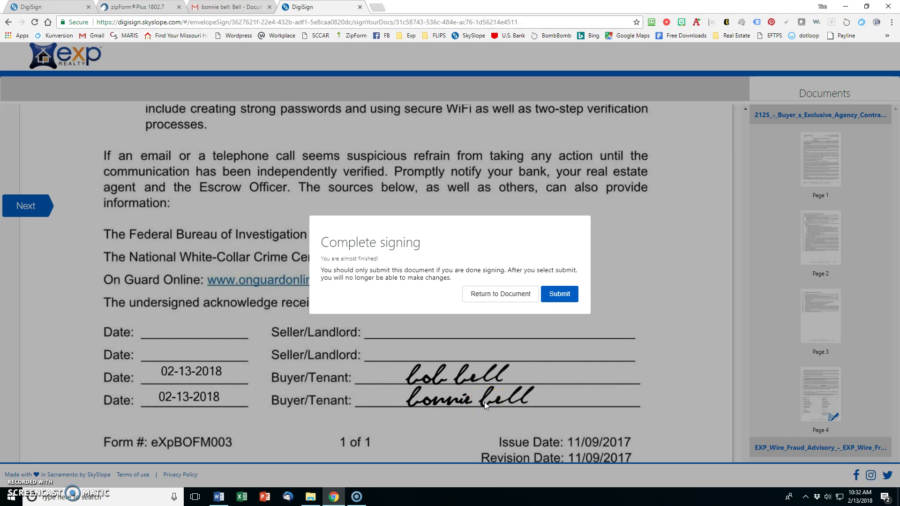
click(560, 294)
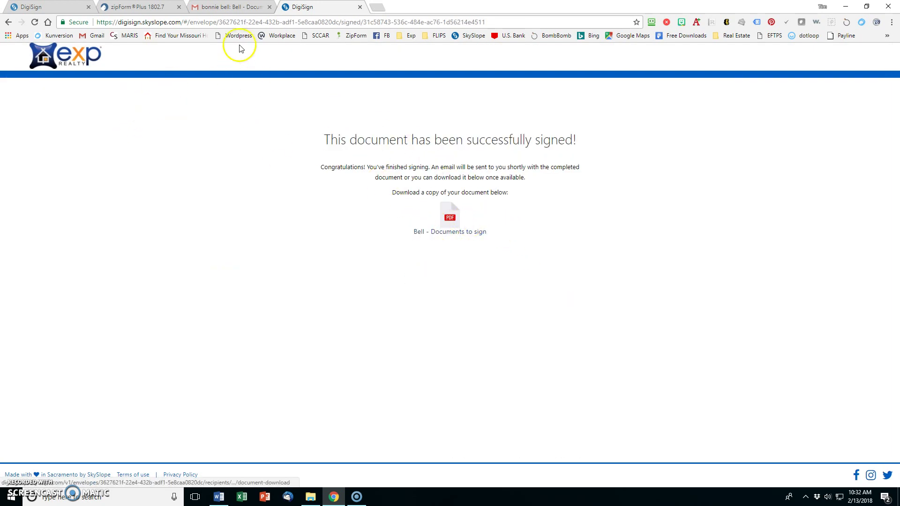
Close the signing page, return to the inbox, and load the work Gmail account in a new tab.
click(359, 7)
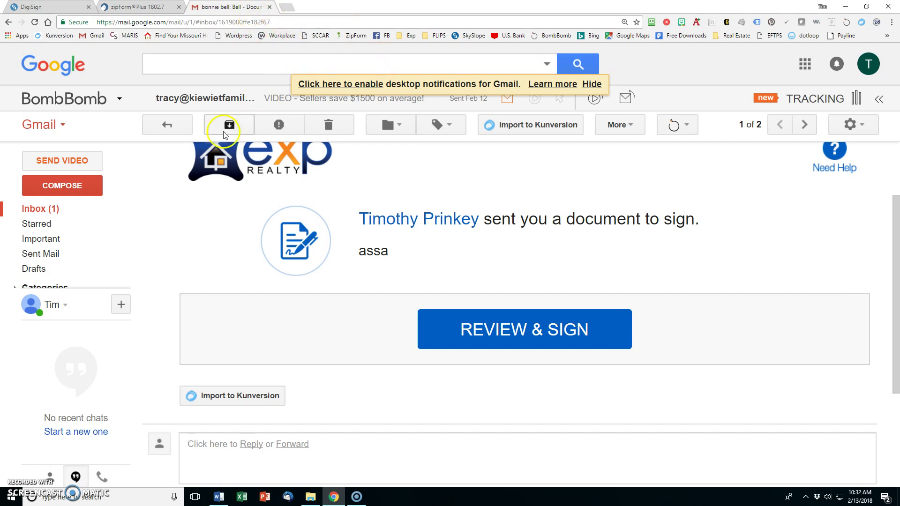
click(168, 125)
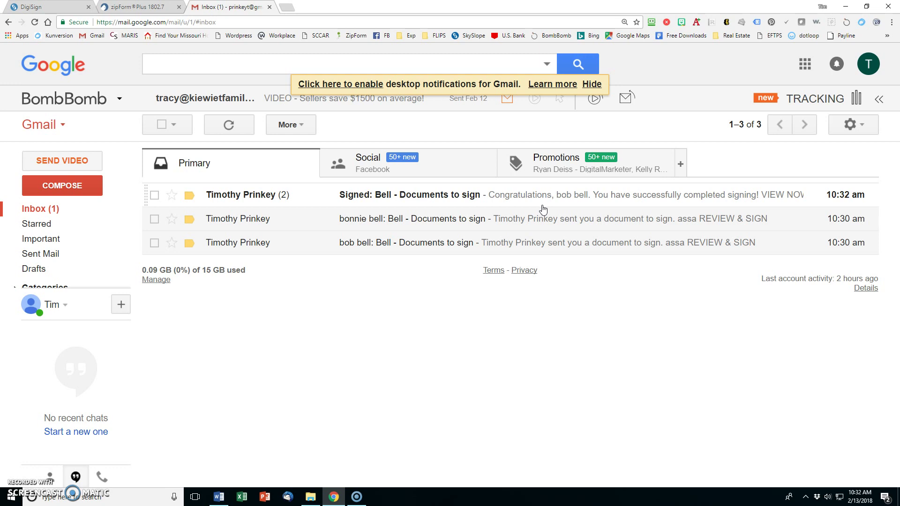
click(288, 7)
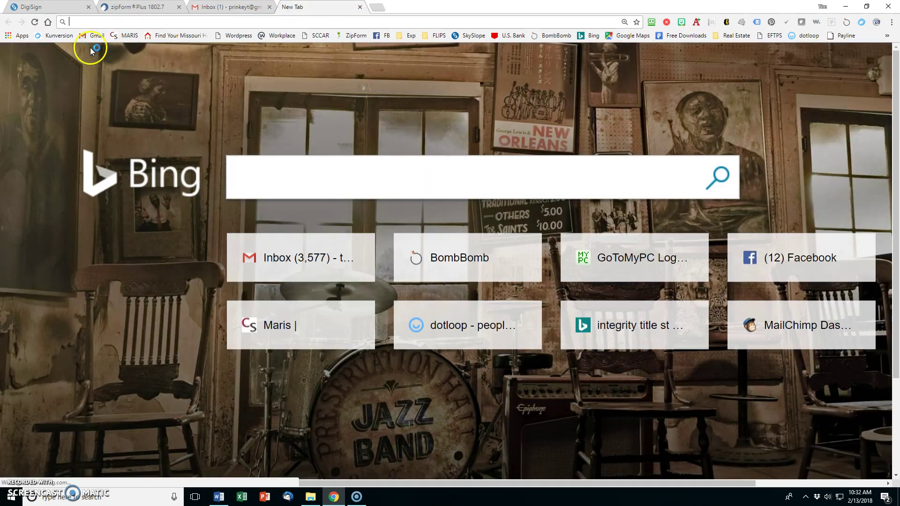
click(96, 36)
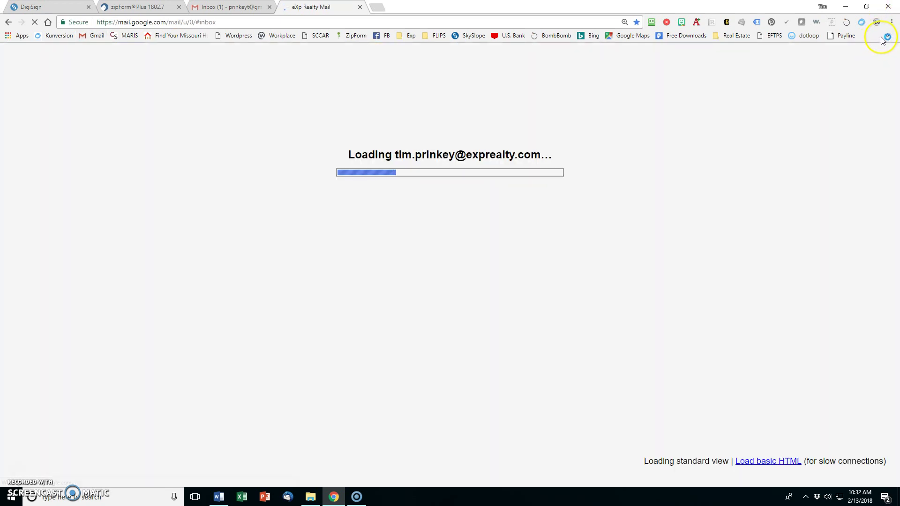